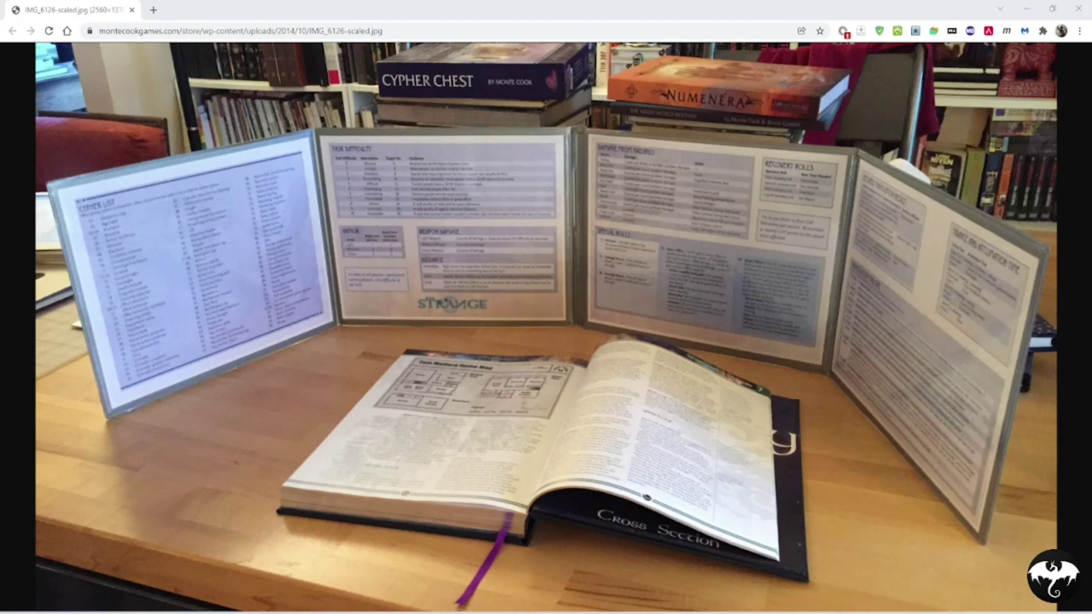
Bring the Chrome window with the Trello DM SCREEN 5e PUBLIC board to the front.
key("alt+Tab")
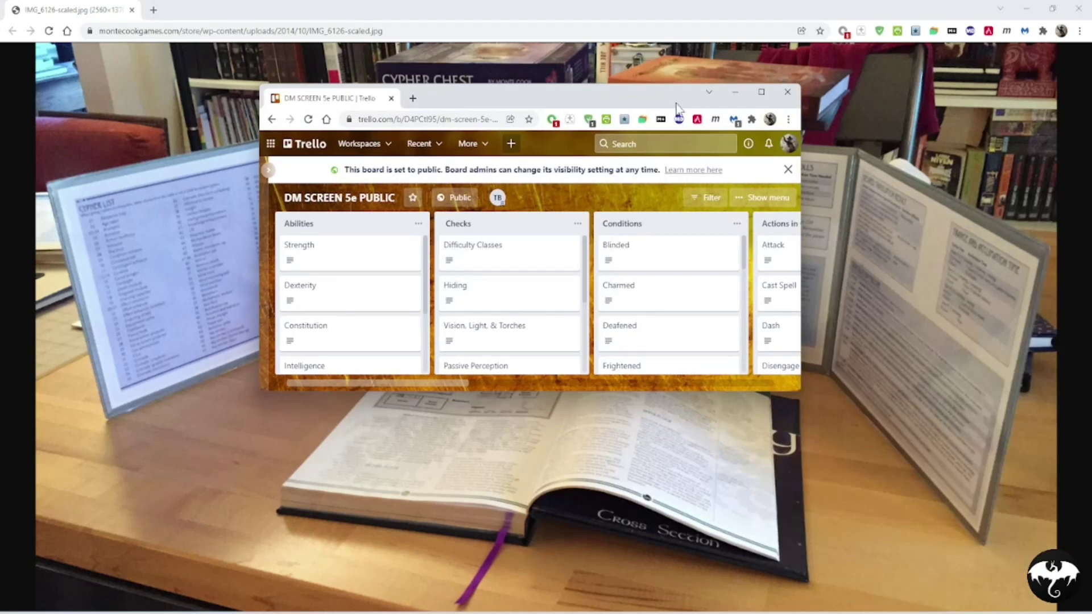
Maximize the Trello board and view the Blinded and Free Actions cards.
left_click(760, 92)
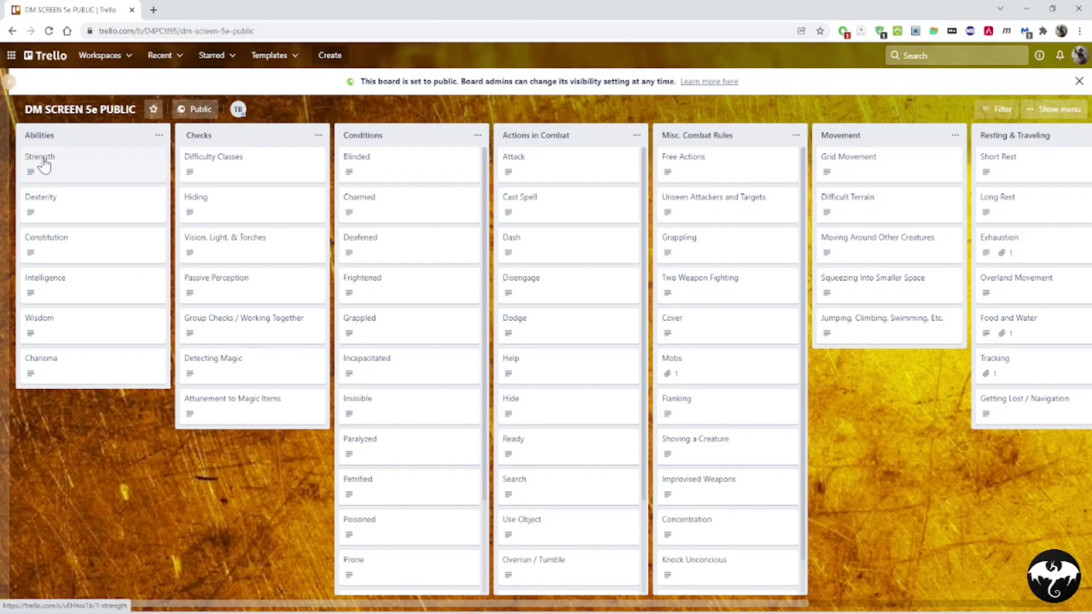
left_click(363, 167)
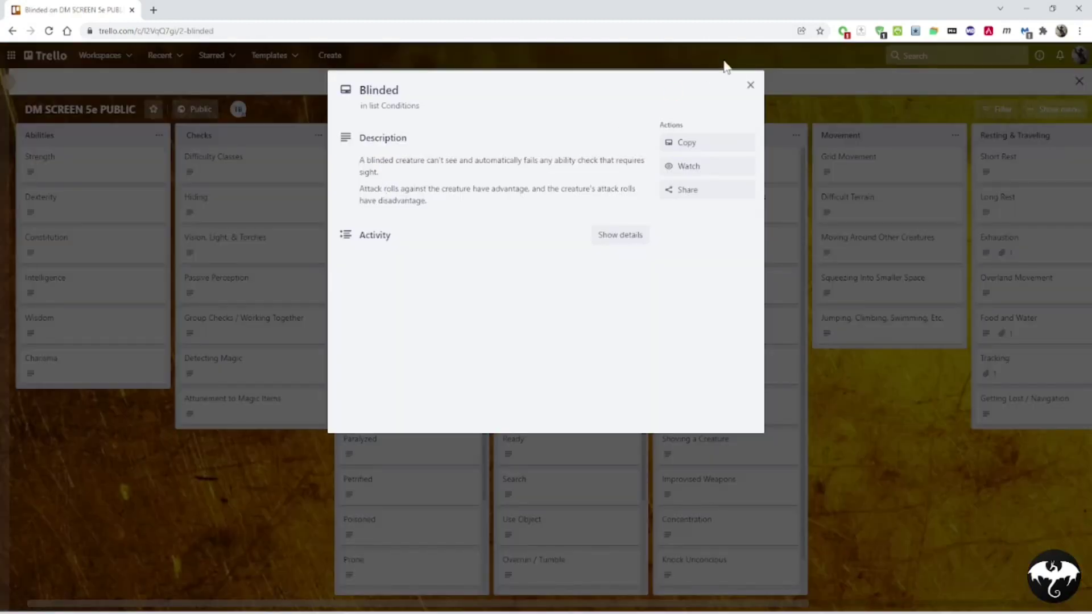
left_click(750, 85)
left_click(699, 164)
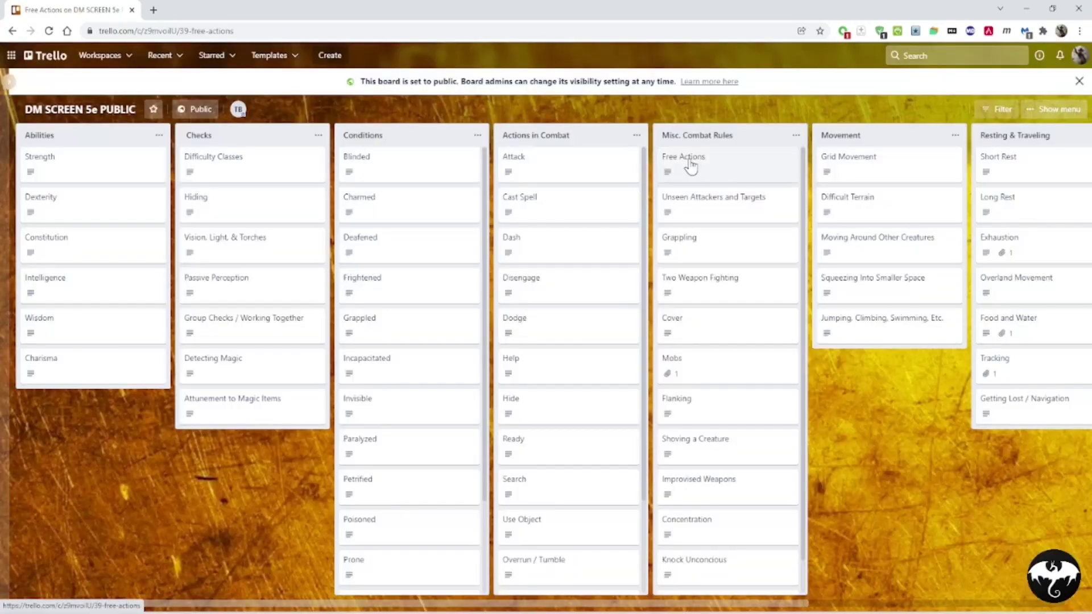
left_click(750, 85)
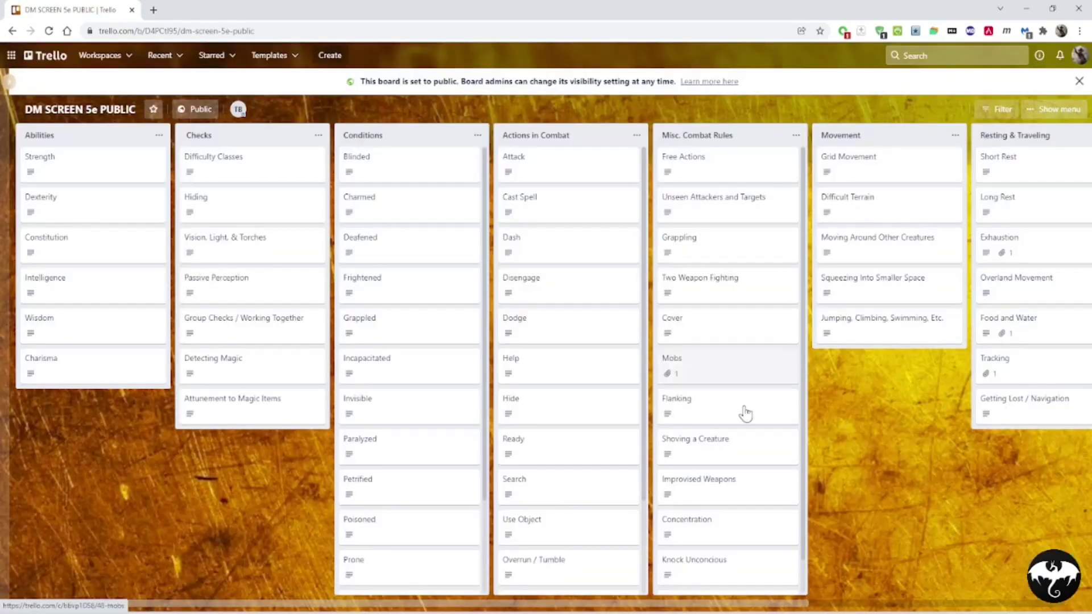
Scroll across the board to view the Short Rest card, then minimize the Trello window.
left_click_drag(206, 605, 479, 610)
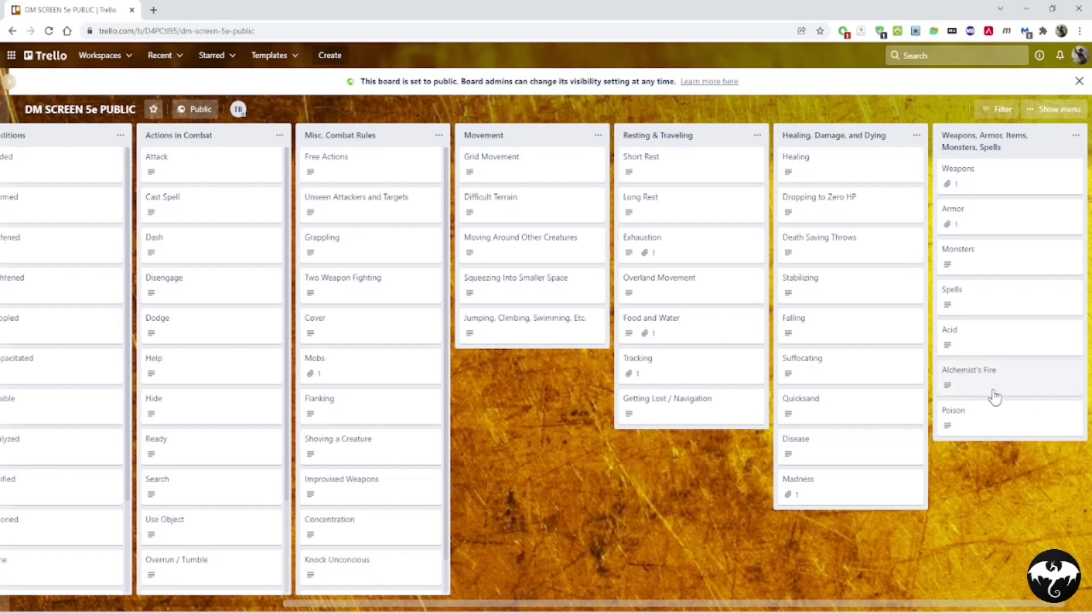
left_click(652, 169)
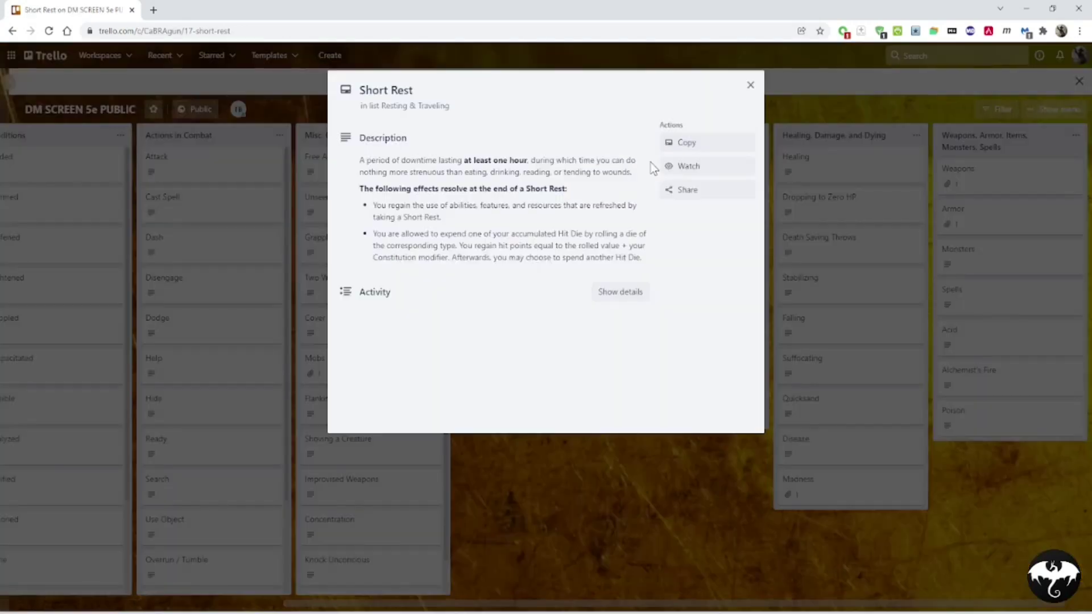
left_click(748, 84)
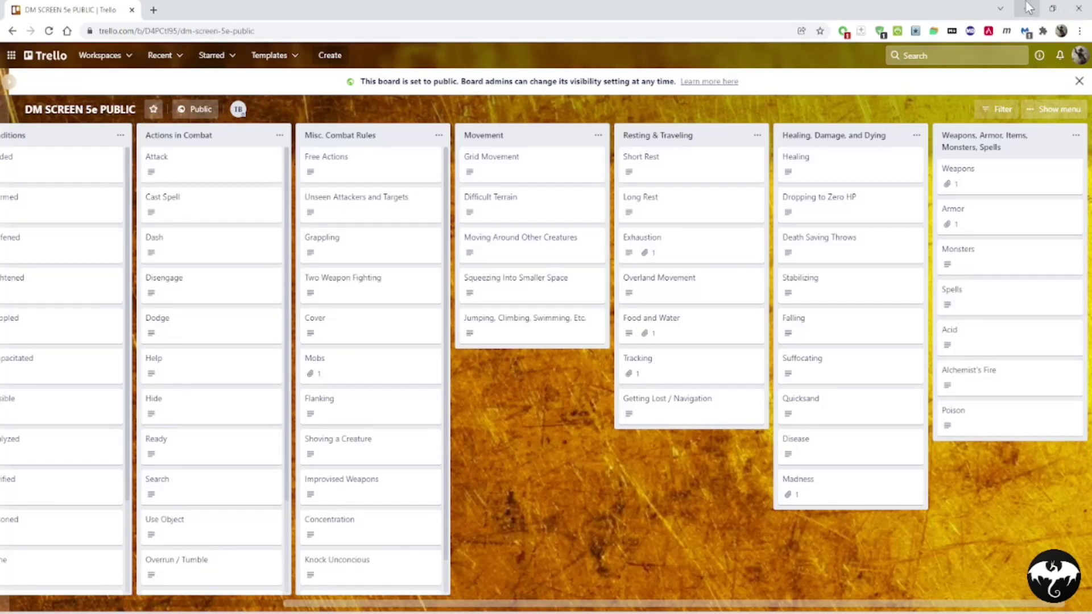
left_click(1079, 9)
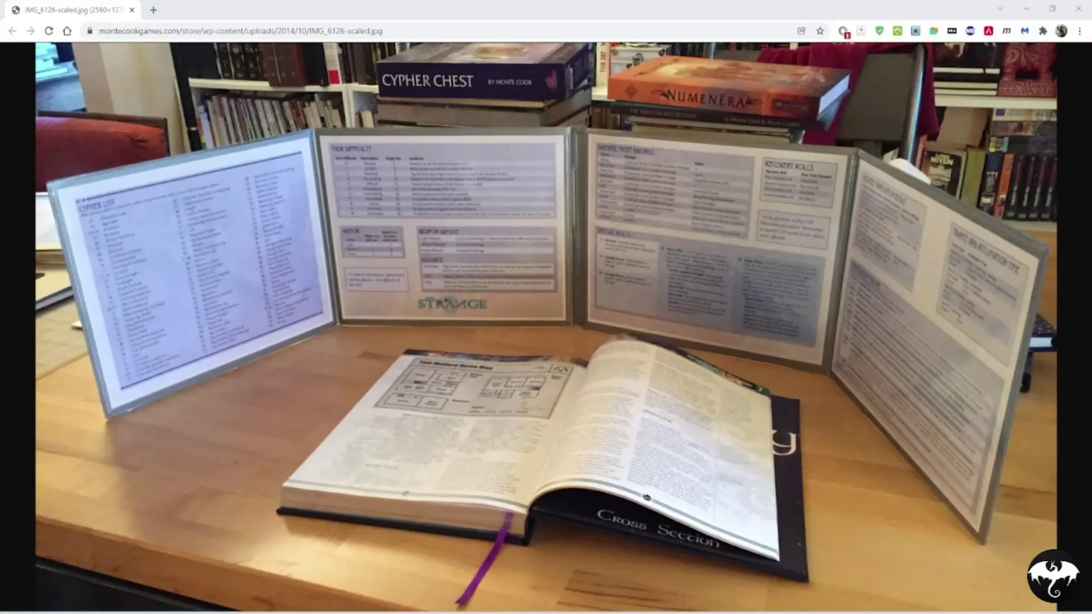
Close Chrome and find the installed Kanban plugin (v1.2.27) by searching 'kan' in community plugins.
left_click(1079, 8)
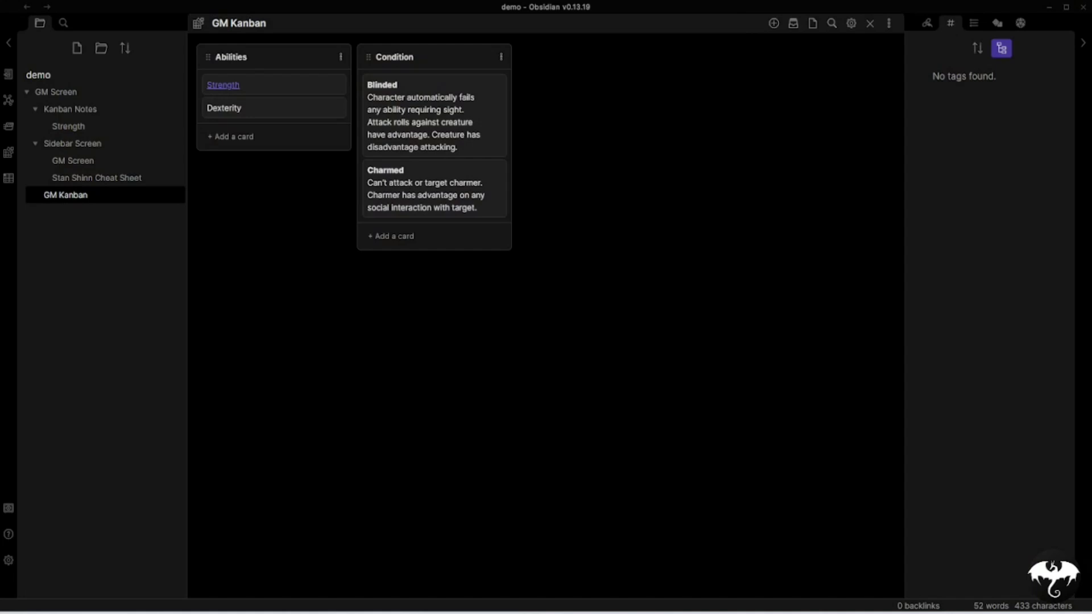
left_click(9, 560)
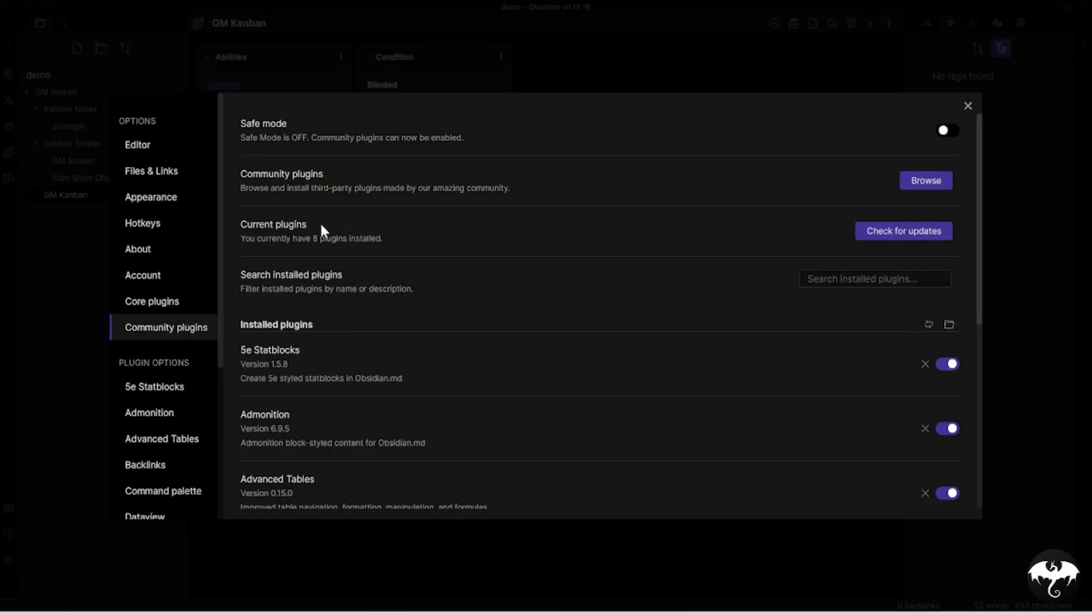
left_click(931, 184)
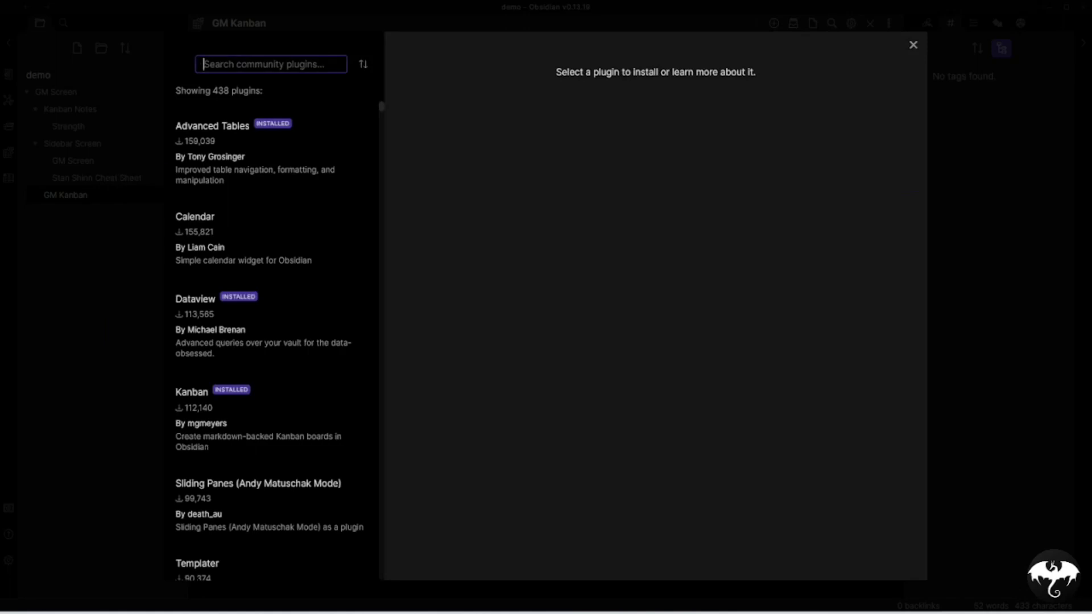
type("kan")
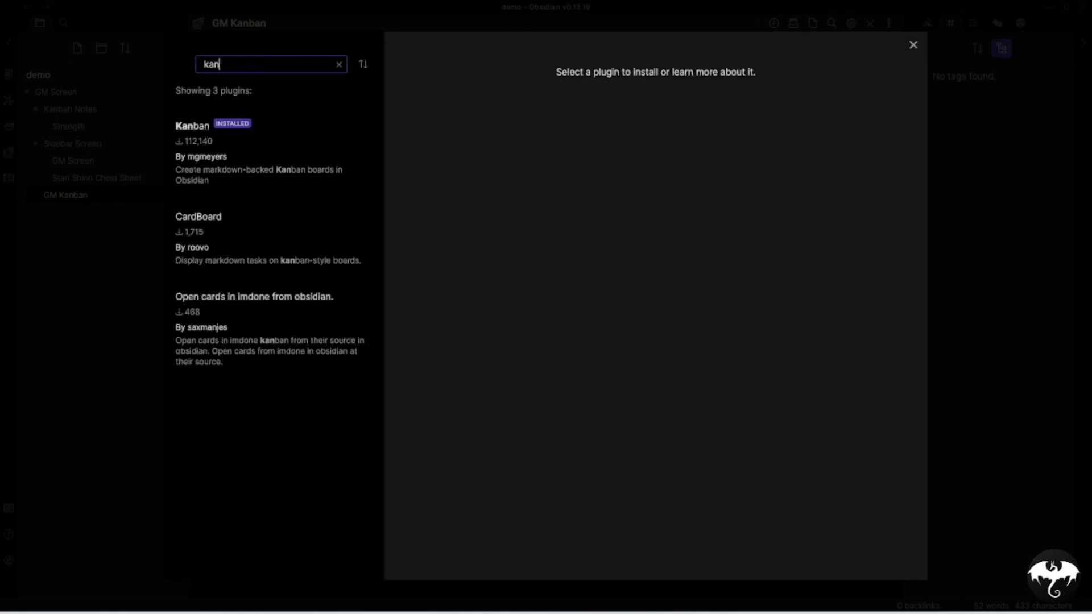
left_click(196, 146)
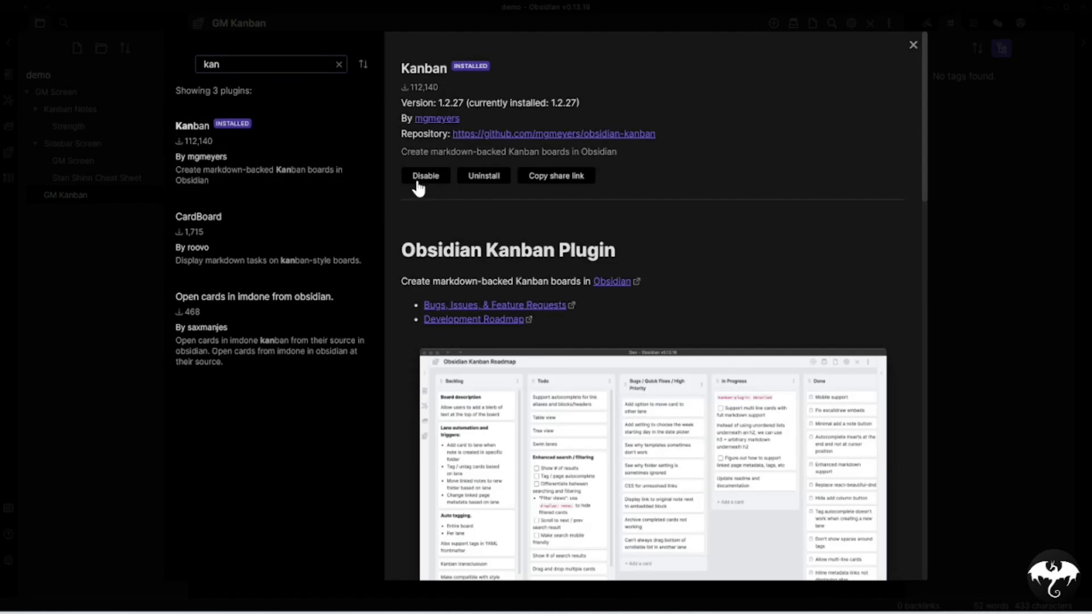
Check the Fold heading and Fold indent options in Editor settings, then close Settings.
left_click(913, 48)
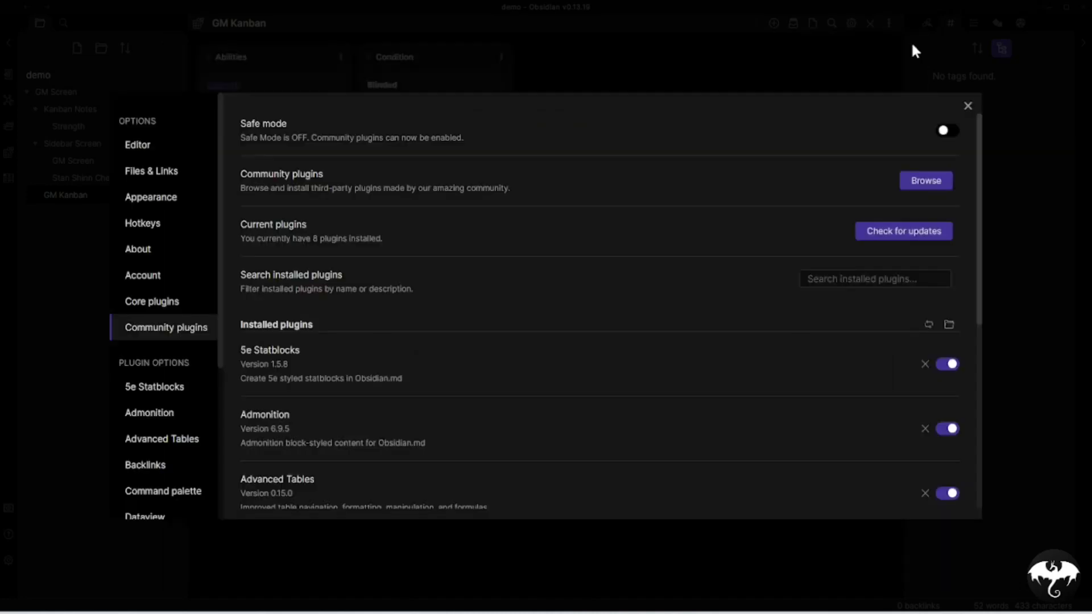
left_click(156, 149)
scroll(302, 325, "down", 3)
scroll(308, 330, "up", 1)
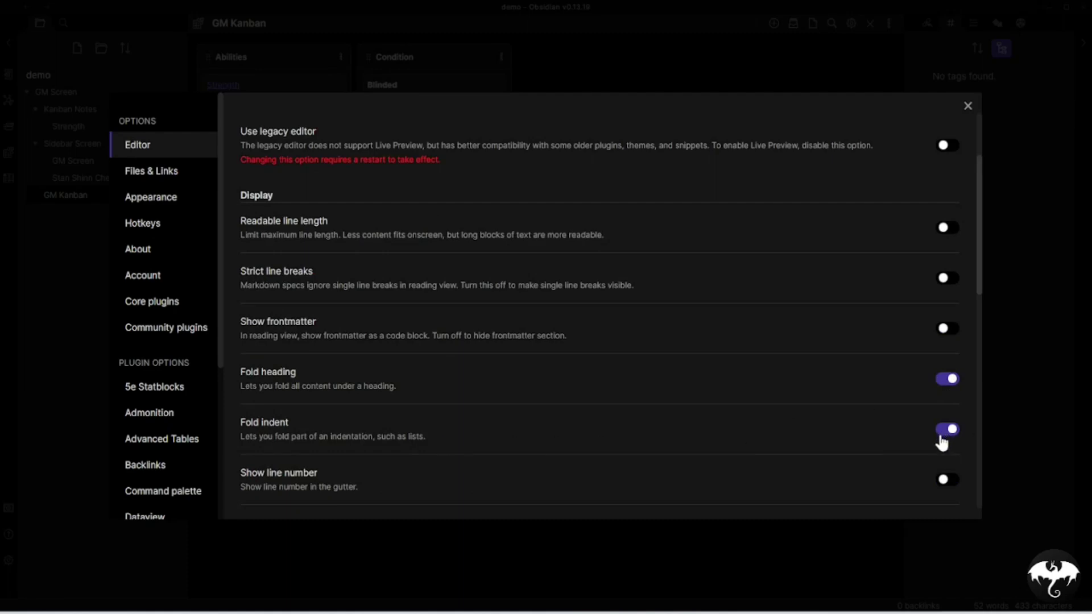
left_click(967, 107)
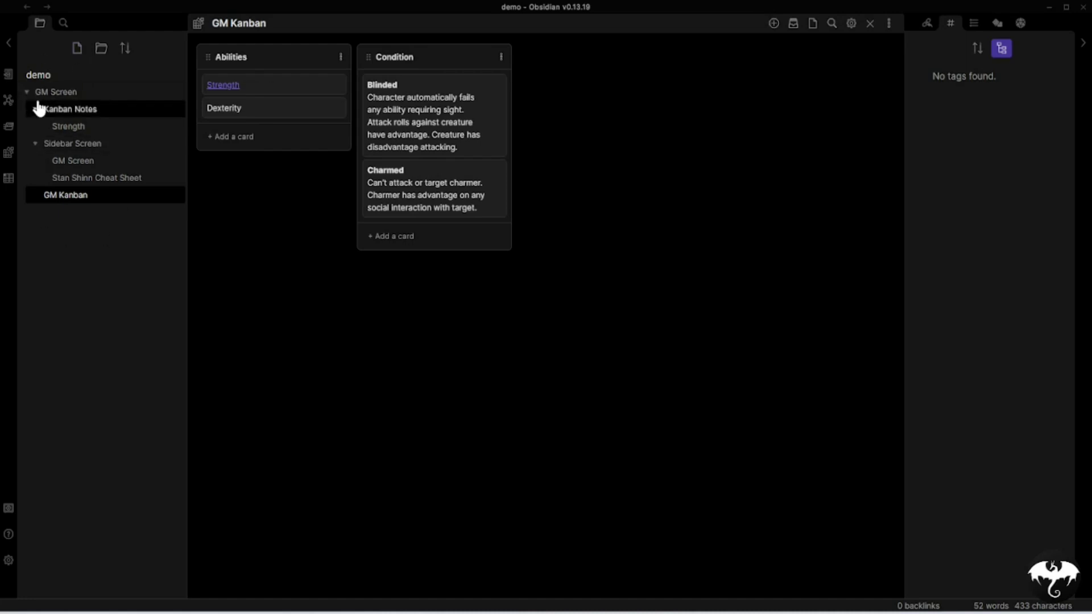
Create a new kanban board in GM Screen with lists Abilities, Condition and Spells.
right_click(59, 92)
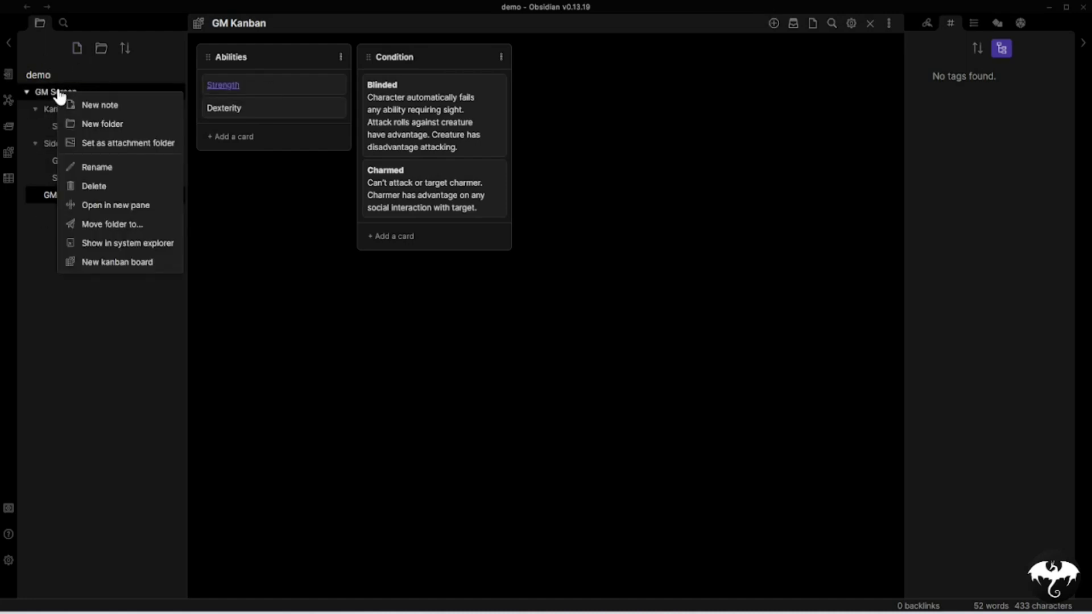
left_click(115, 262)
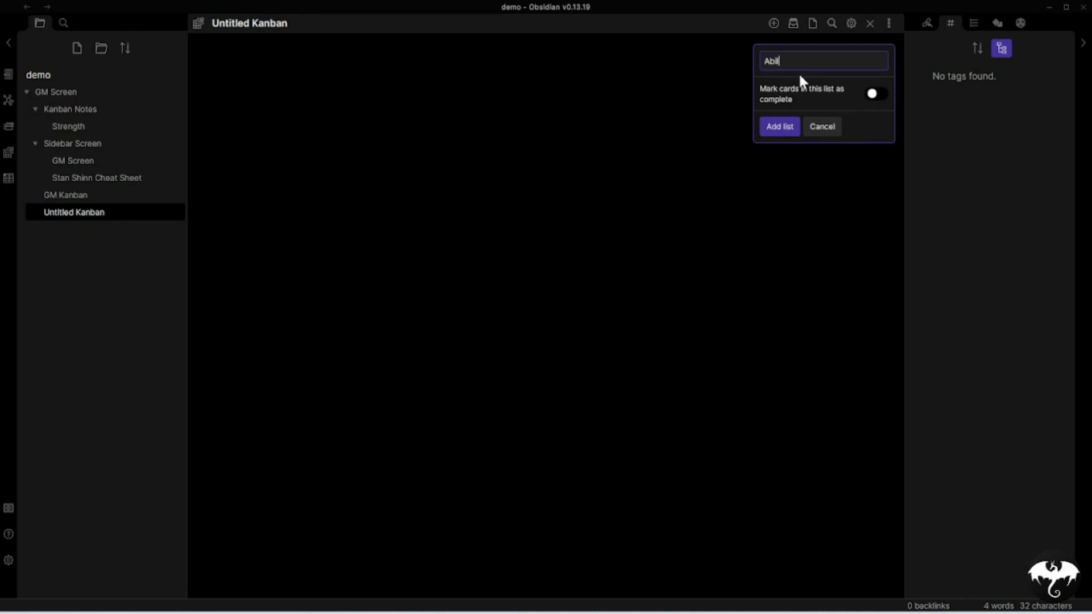
left_click(767, 135)
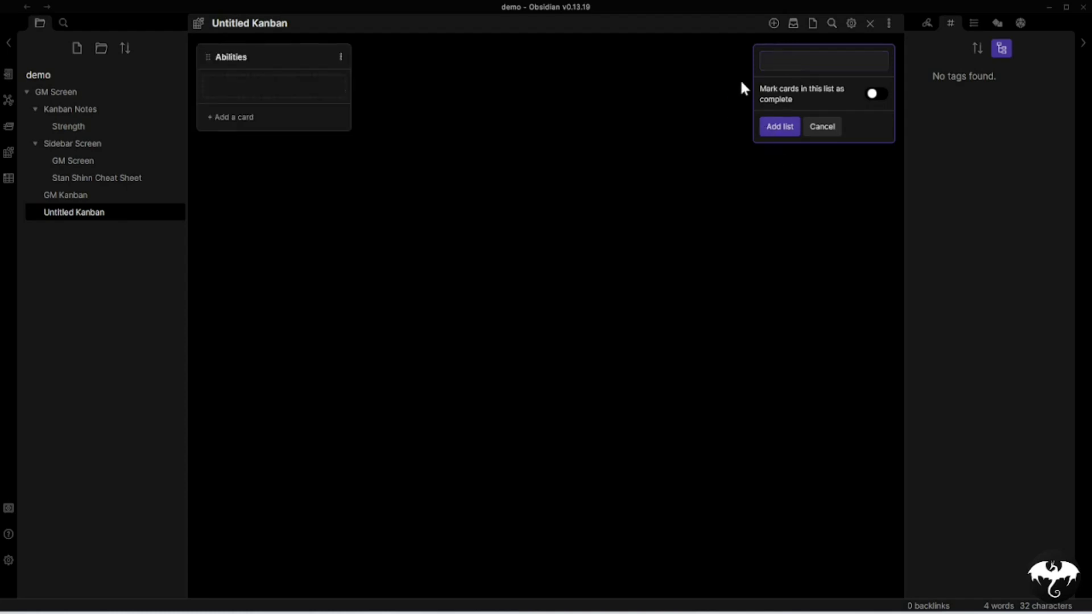
type("Condition")
left_click(766, 129)
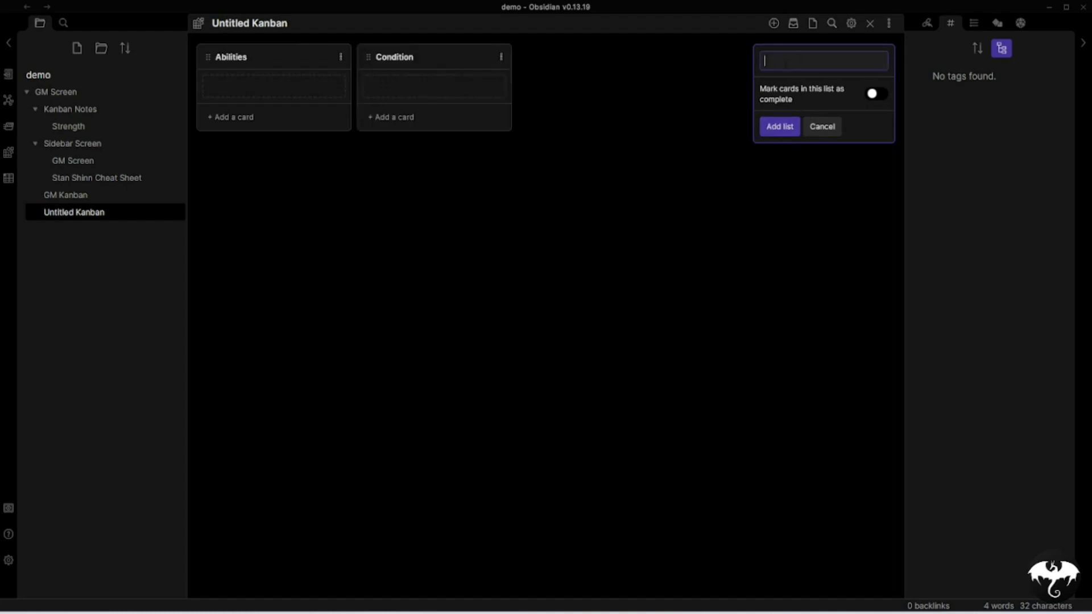
type("Spells")
left_click(775, 133)
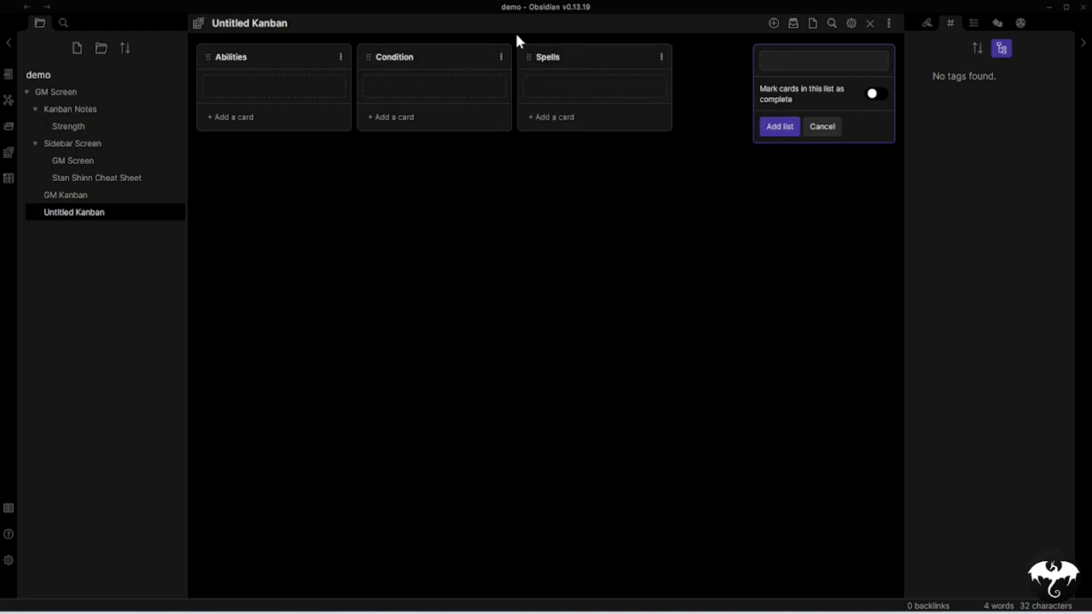
Add a 'Strenght' card to Abilities, discarding an unfinished 'Dexterity' card.
left_click(238, 119)
type("Strenght")
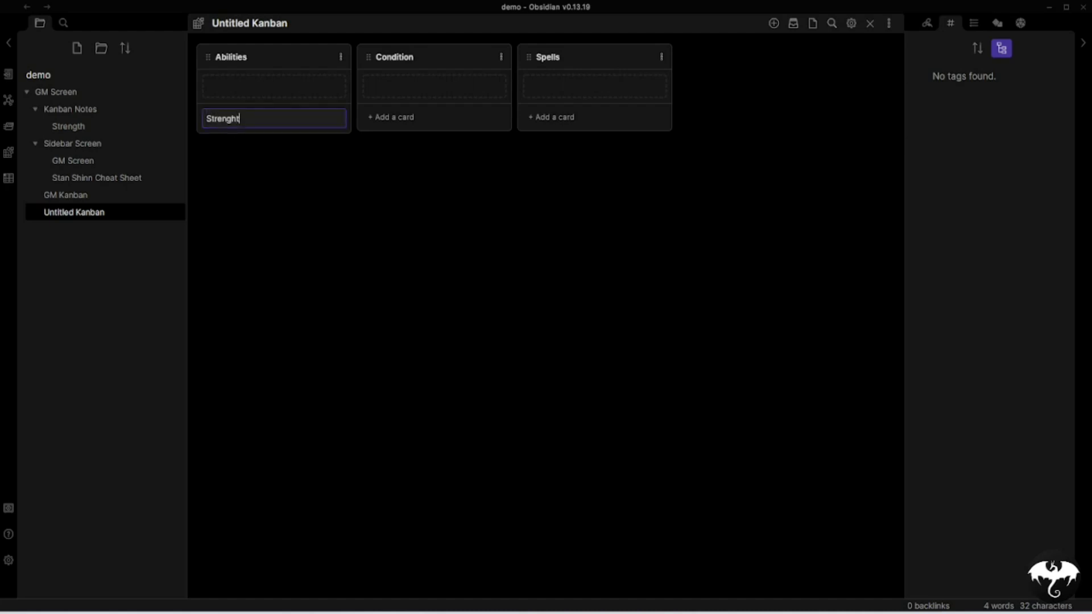
key("Return")
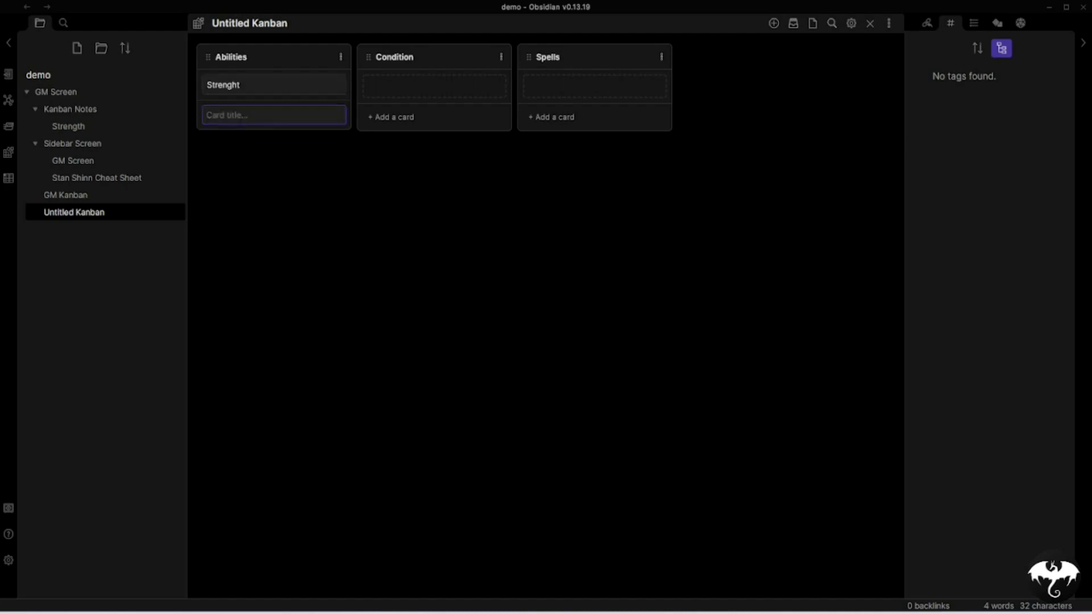
type("Dexterity")
key("Escape")
Add a 'Blinded' card to the Condition list and open the Strenght card's options.
left_click(415, 118)
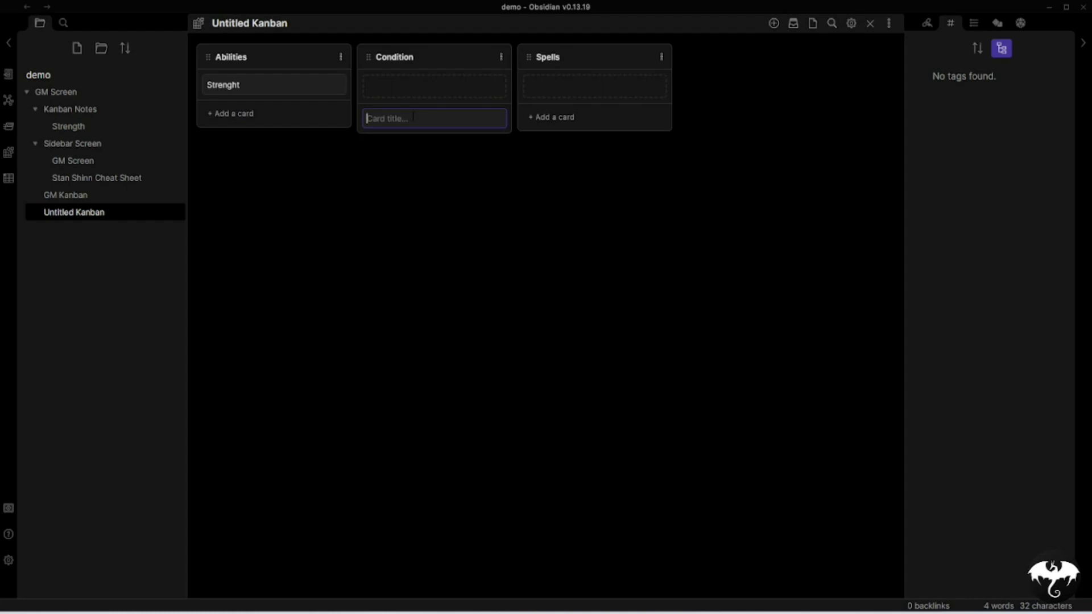
type("Bl;ined")
key("BackSpace")
key("BackSpace")
key("BackSpace")
key("BackSpace")
key("BackSpace")
key("BackSpace")
type("linded")
key("Return")
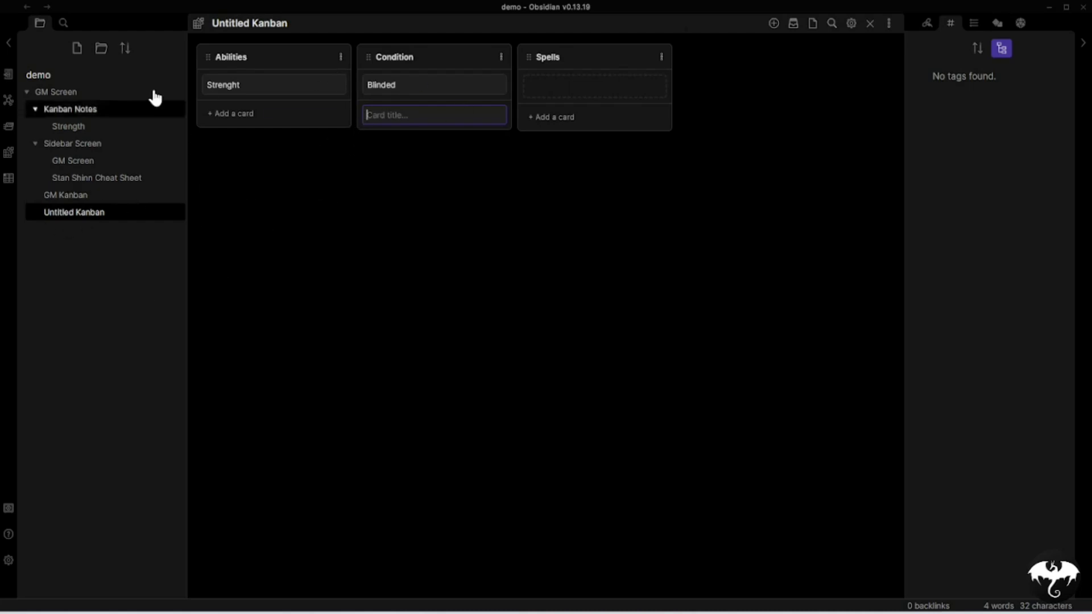
left_click(337, 85)
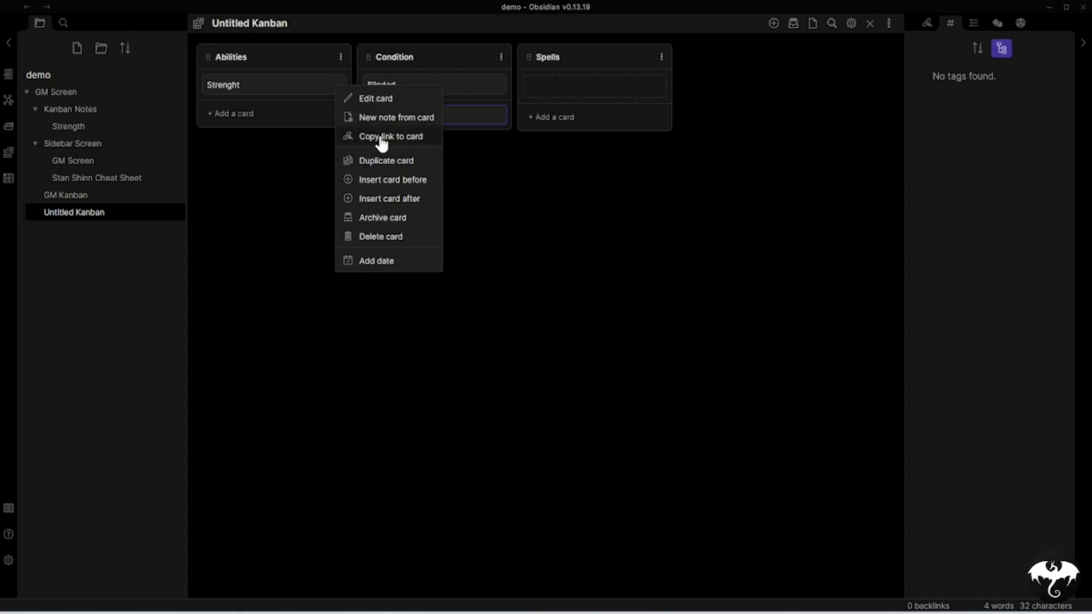
Switch to GM Kanban, follow the Strength card's link to its note and back, and cancel a new card.
left_click(245, 208)
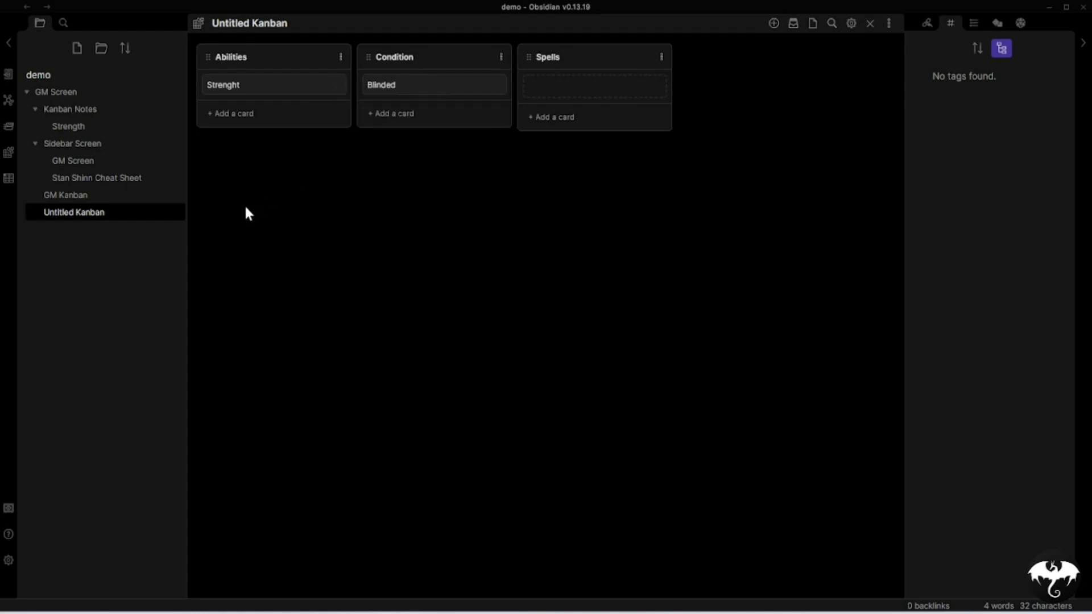
left_click(60, 197)
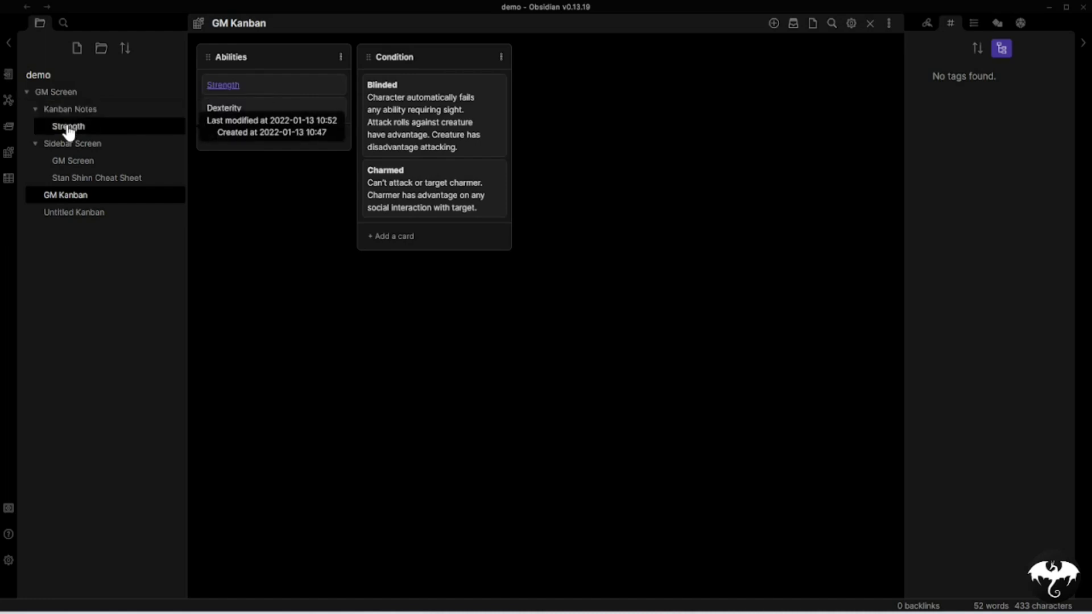
left_click(222, 87)
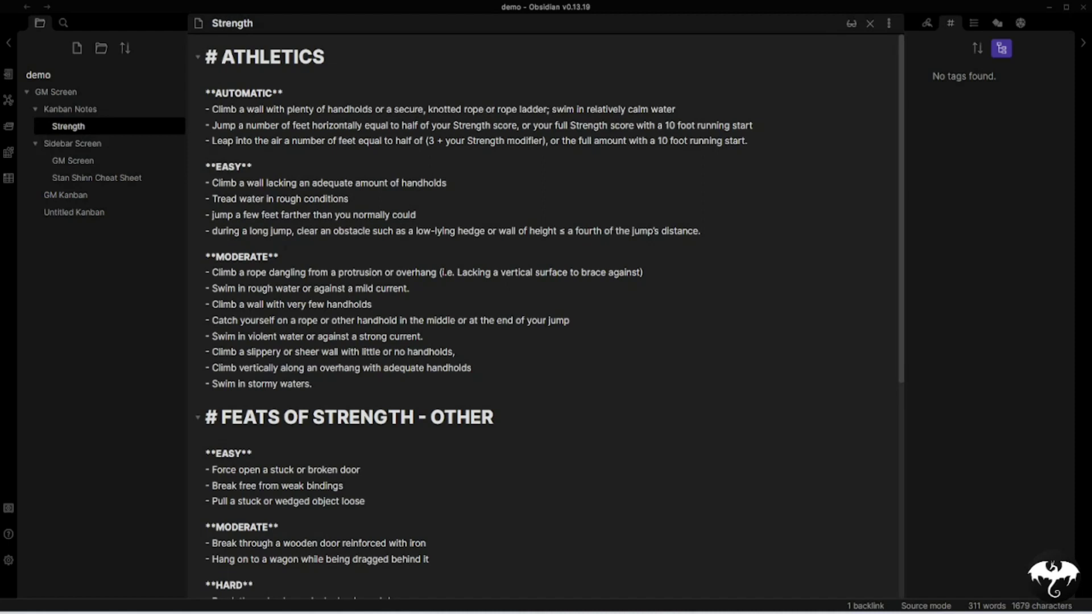
left_click(27, 6)
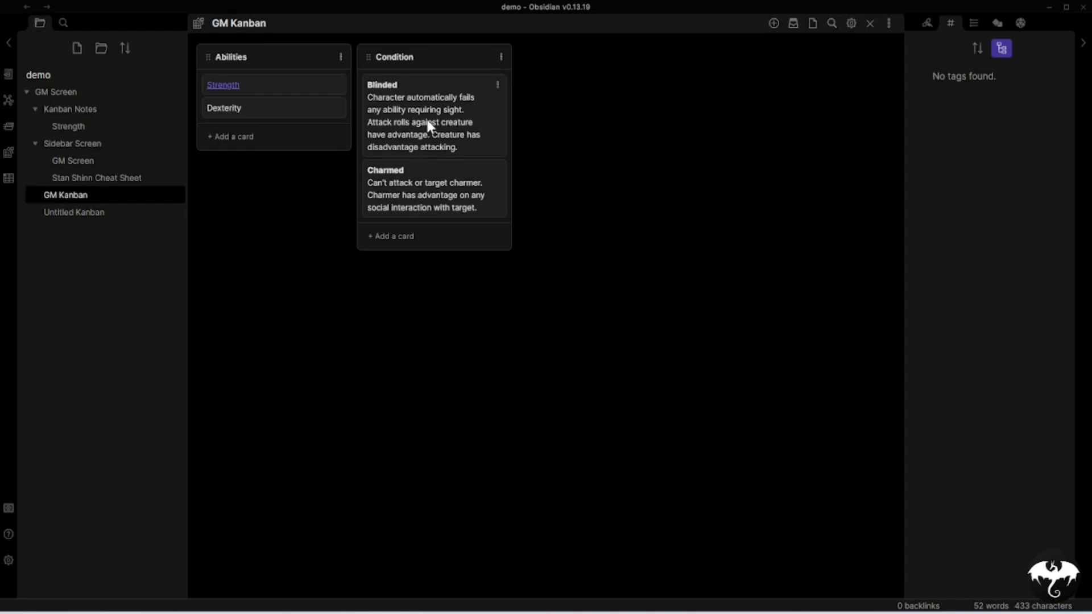
left_click(375, 238)
left_click(498, 269)
Open GM Kanban as markdown and add a '## Spells' heading below the Charmed item.
left_click(888, 24)
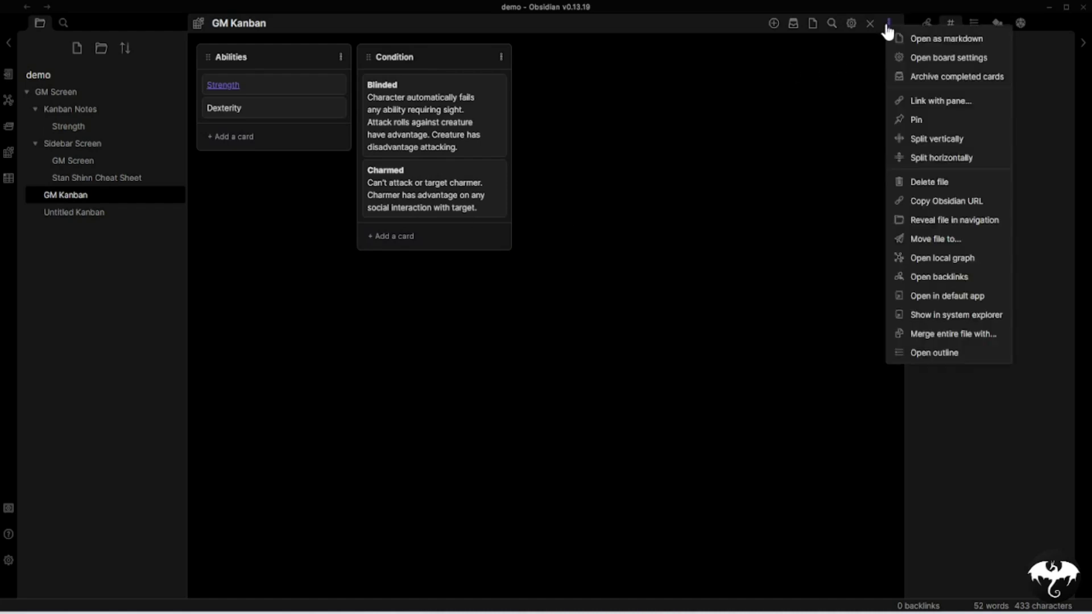
left_click(917, 41)
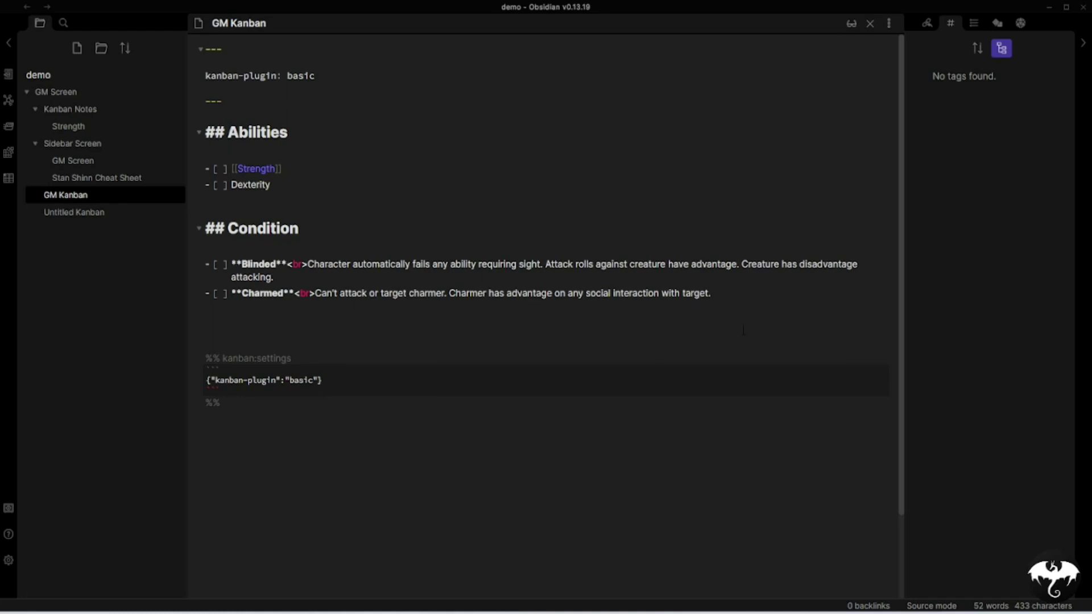
key("Return")
key("Return")
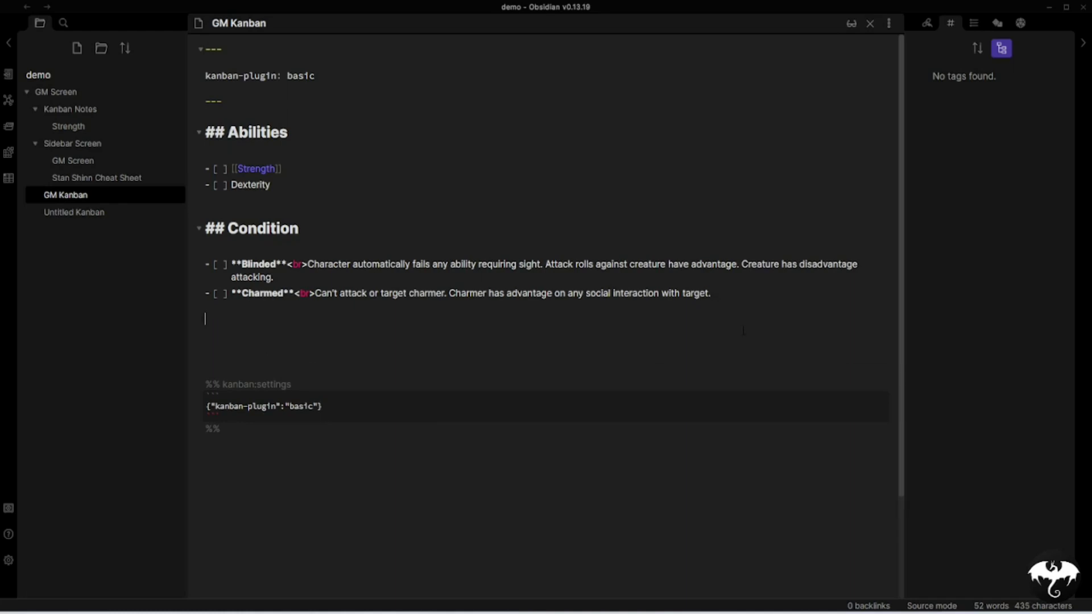
type("##")
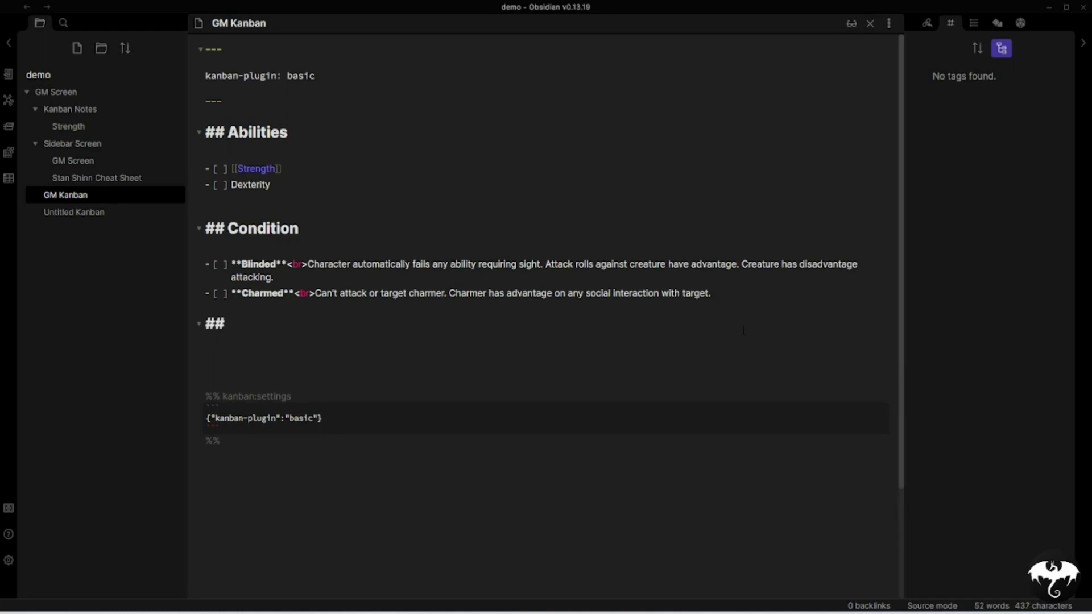
type(" Spells")
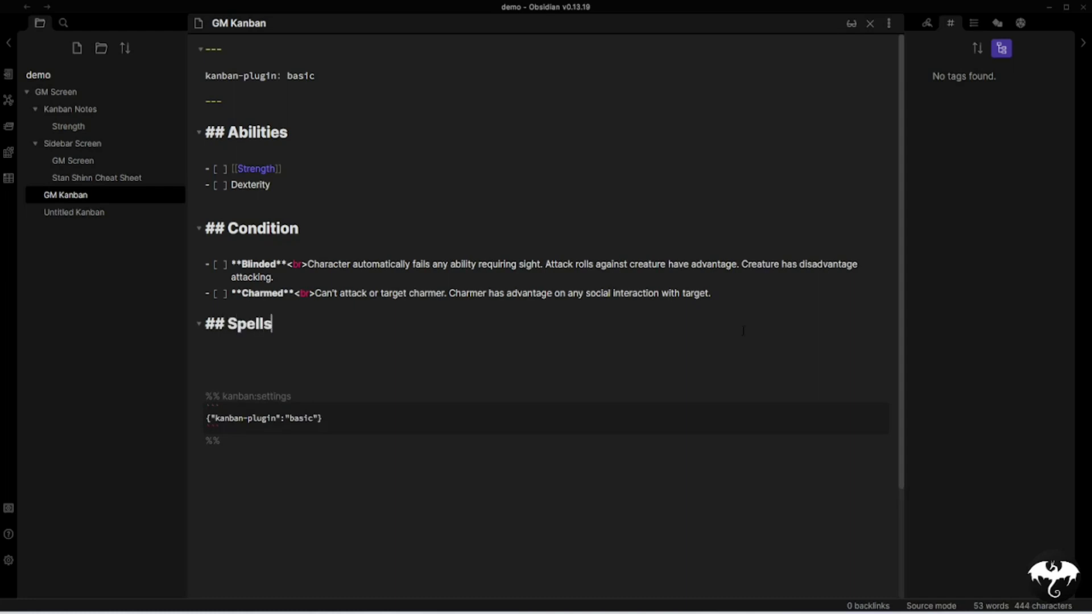
key("Down")
Toggle the GM Kanban note to board view and back to markdown.
left_click(882, 21)
left_click(939, 36)
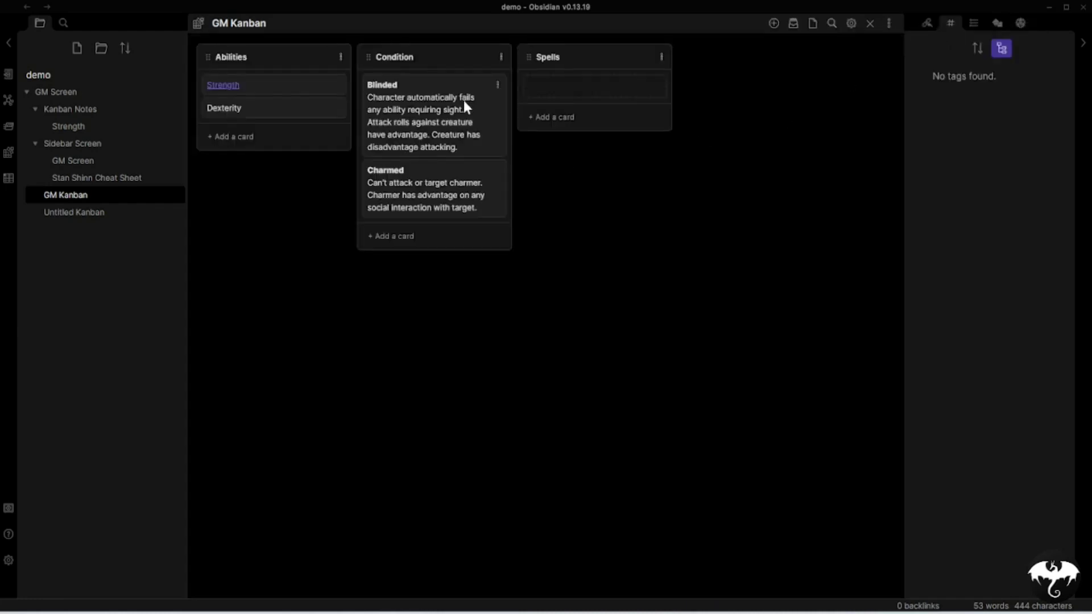
left_click(888, 23)
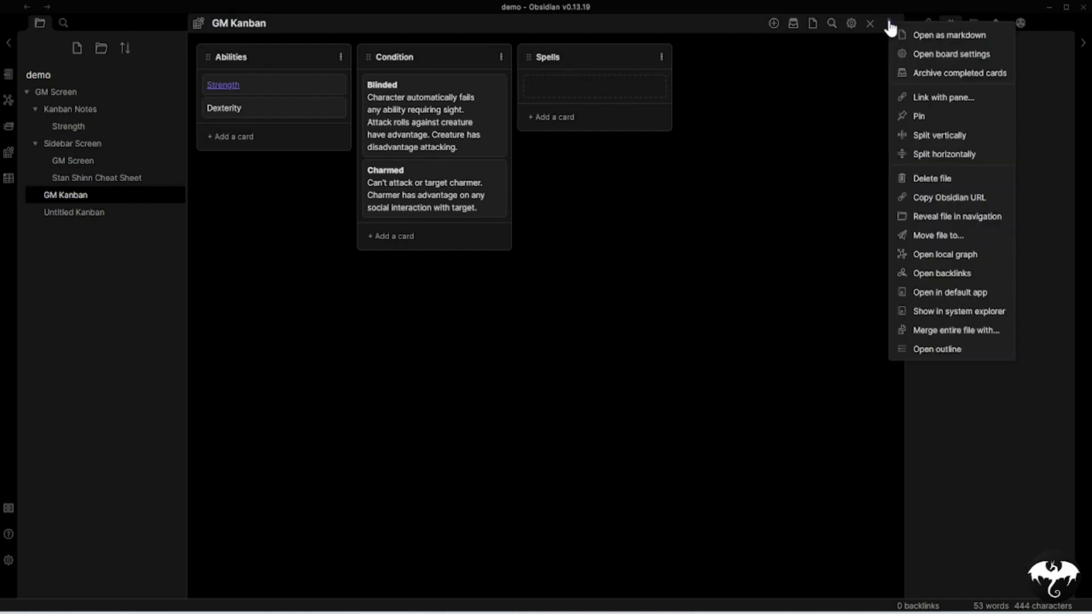
left_click(906, 35)
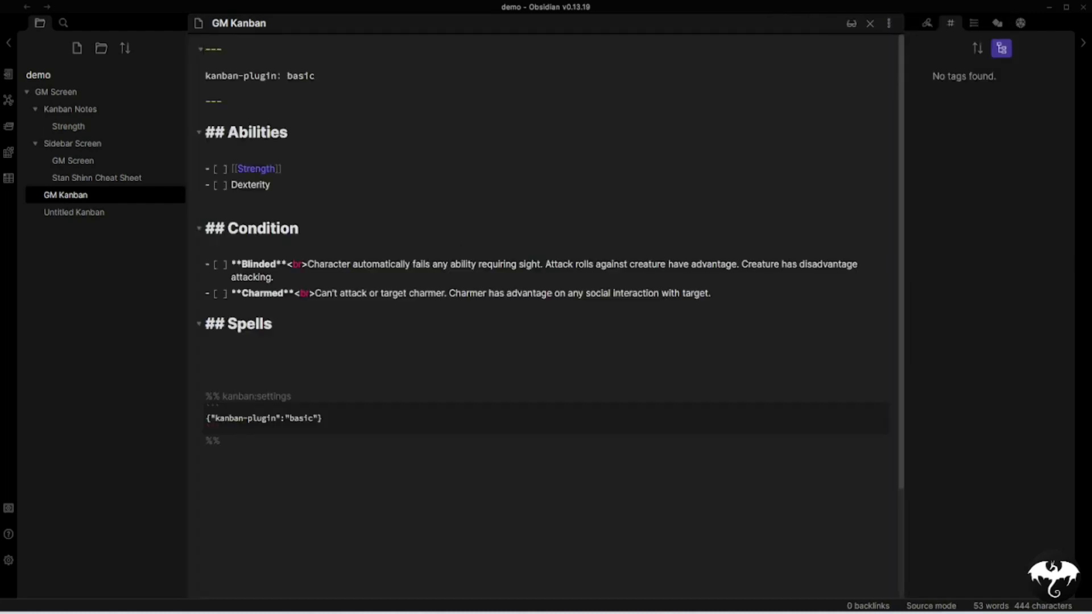
Add a '- [ ] Sleep' item under the Spells heading and return to board view.
key("Return")
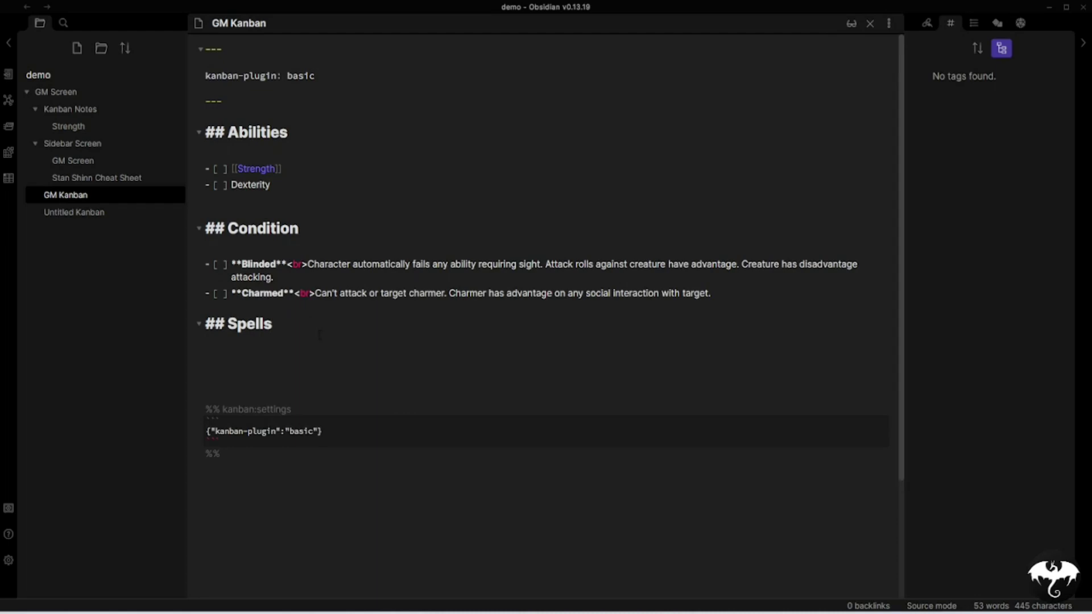
type("- [ ]")
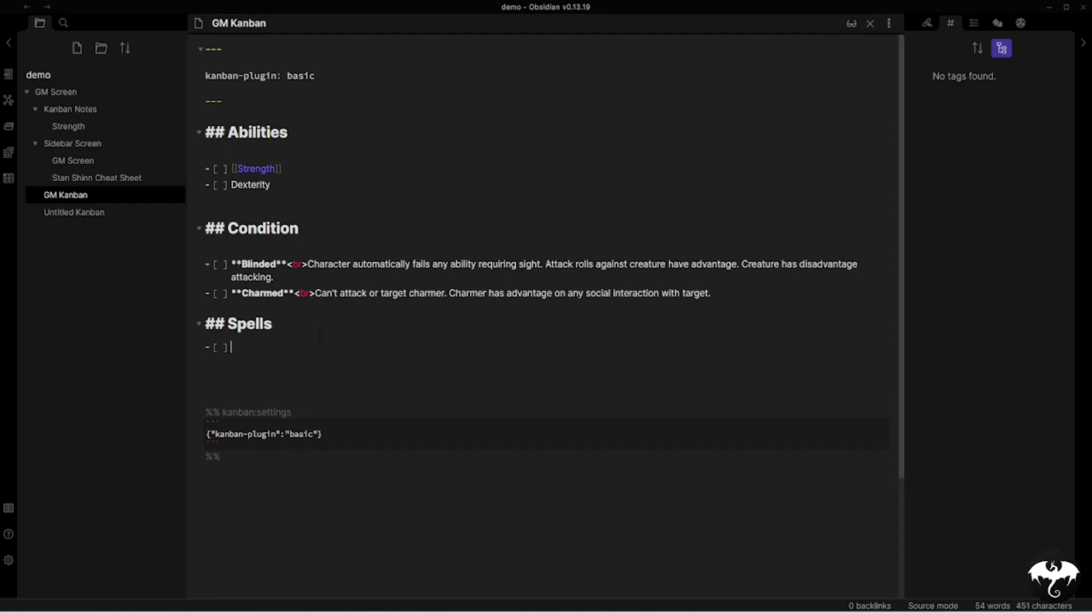
type(" Sleep")
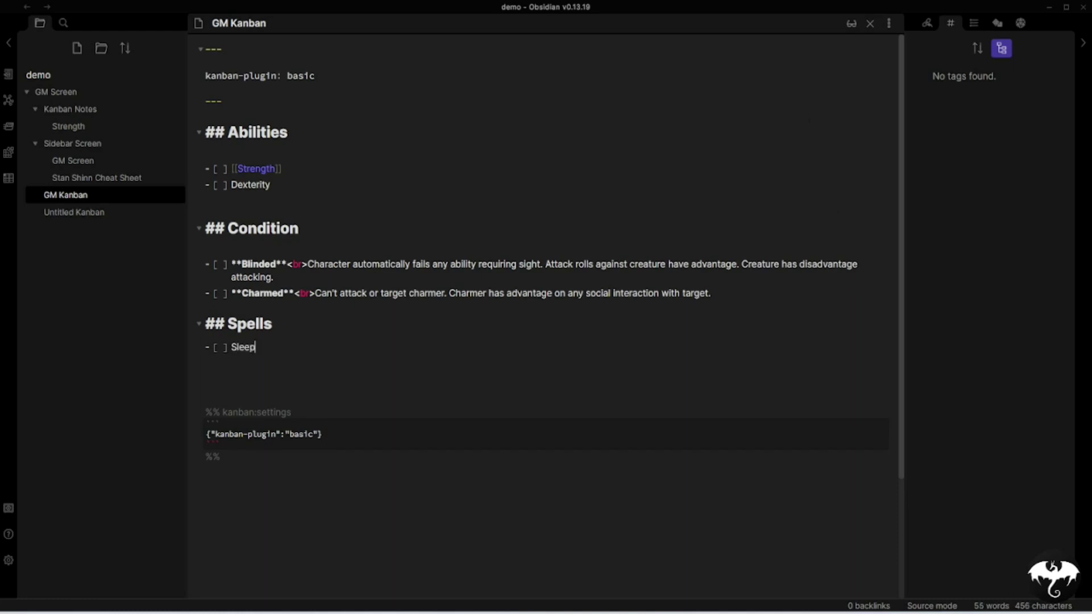
left_click(889, 23)
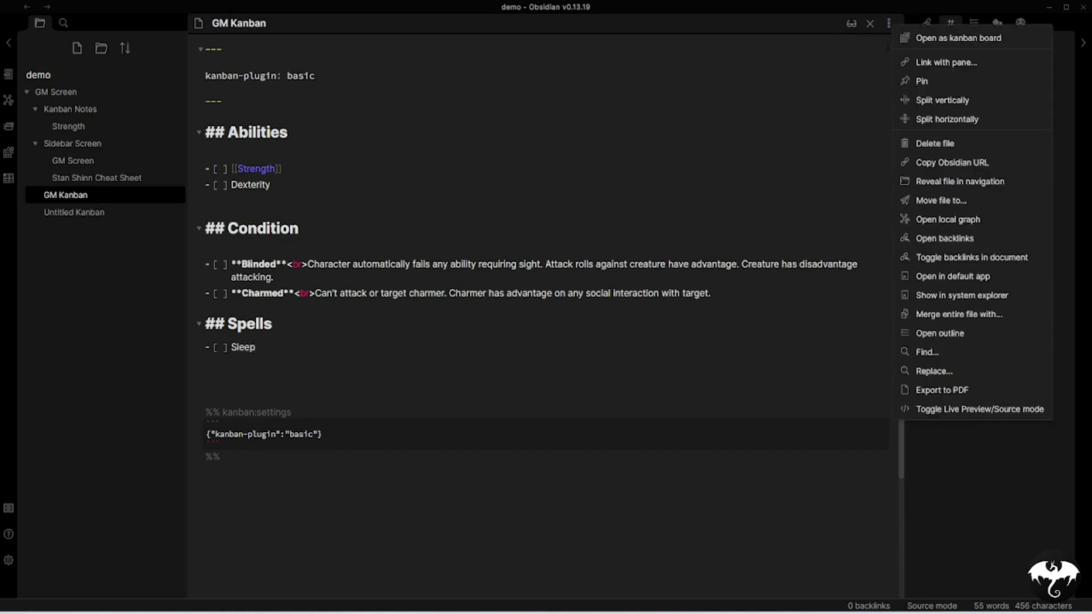
left_click(938, 40)
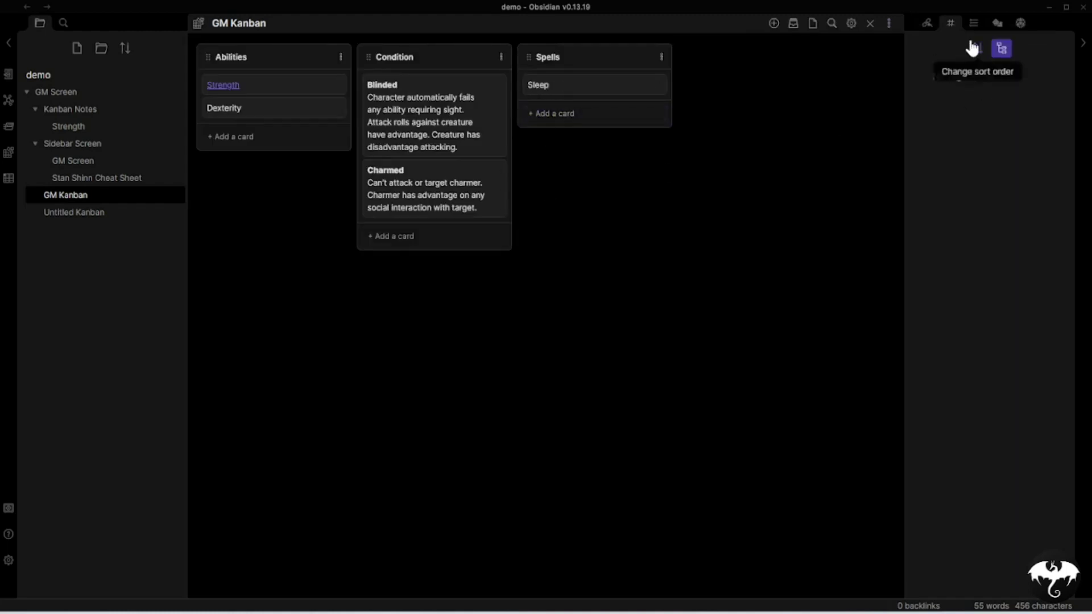
In markdown, add a '**Fatigued**<br>Lose 1 hp' item after Charmed, then return to board view.
left_click(889, 23)
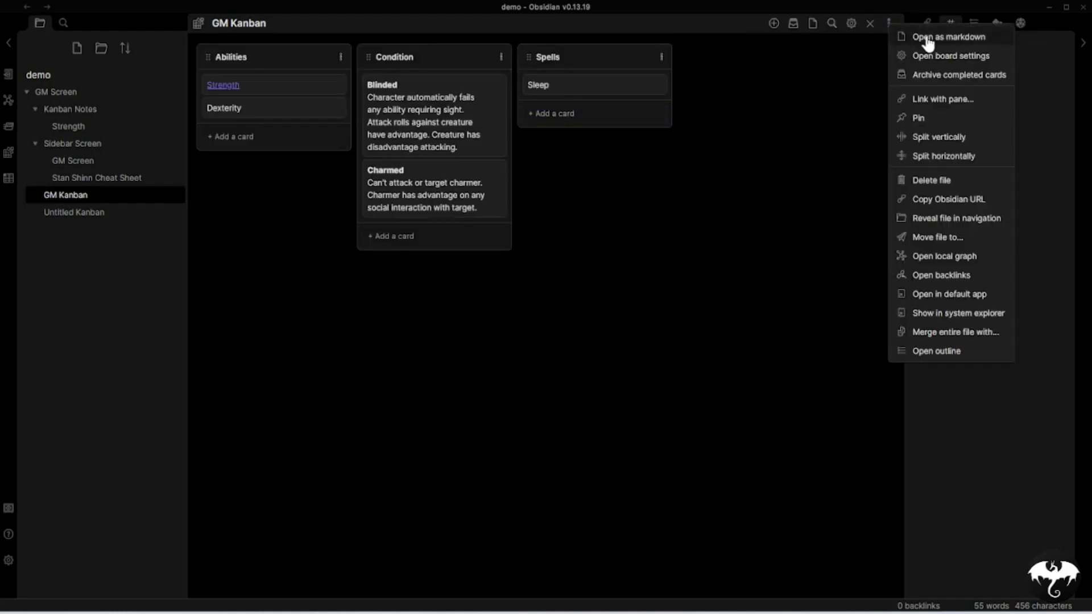
left_click(919, 39)
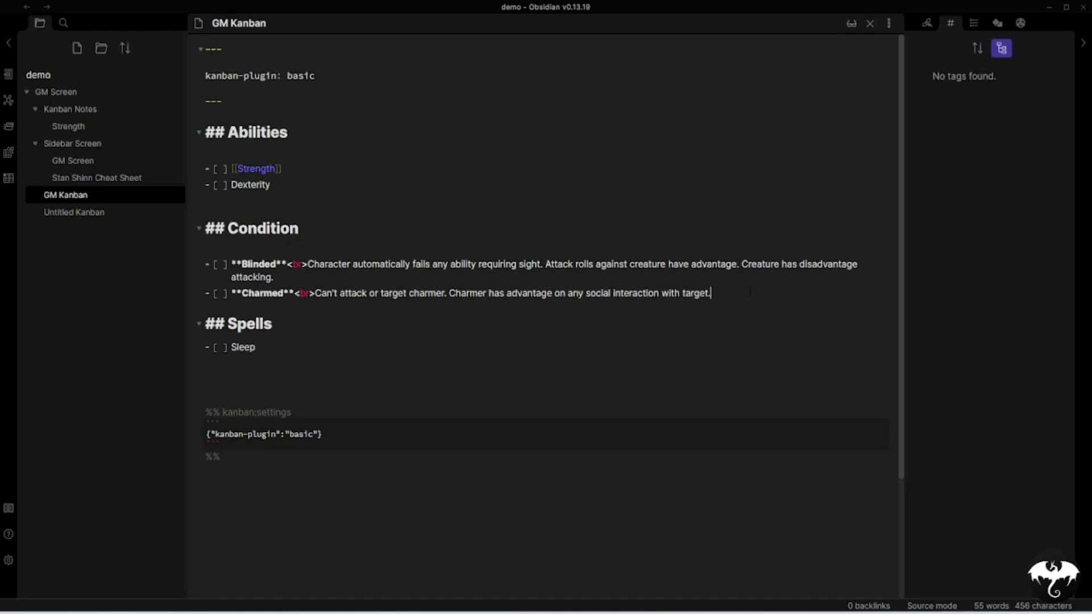
key("Return")
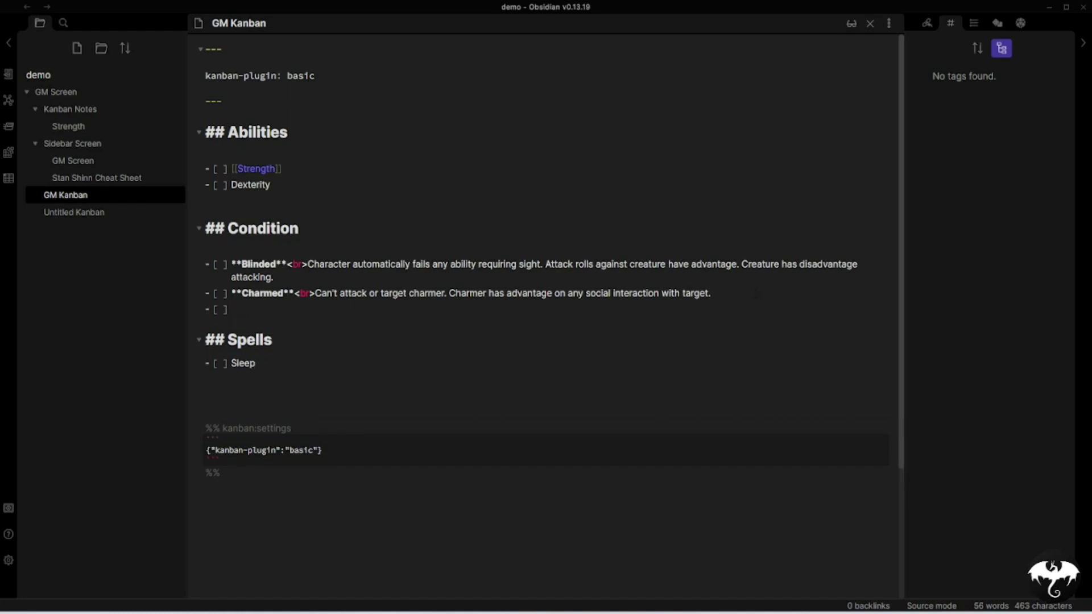
type("**Fatigued")
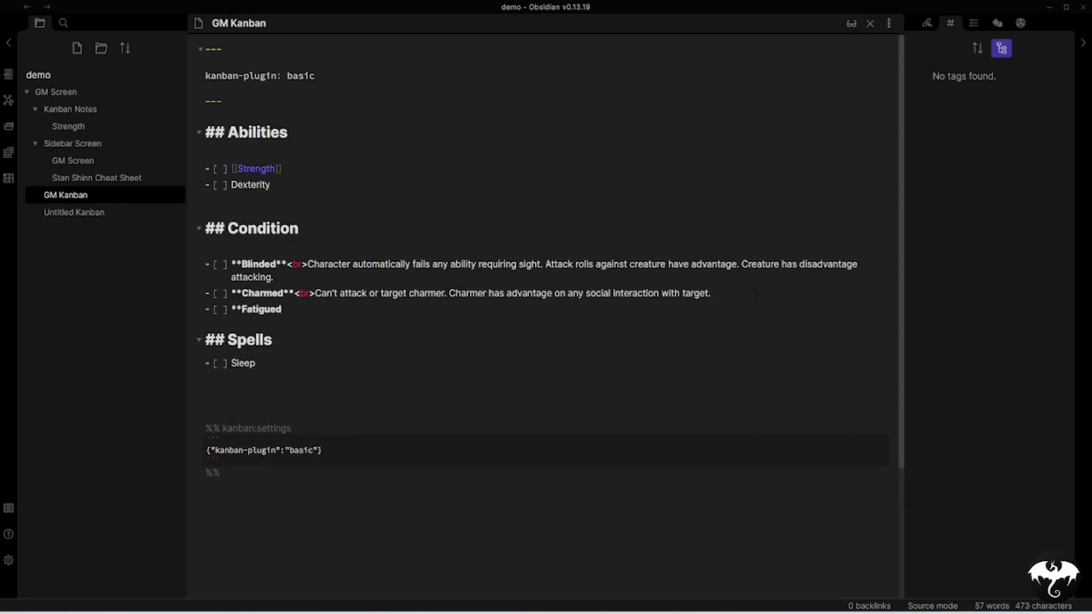
type("**")
type("<b")
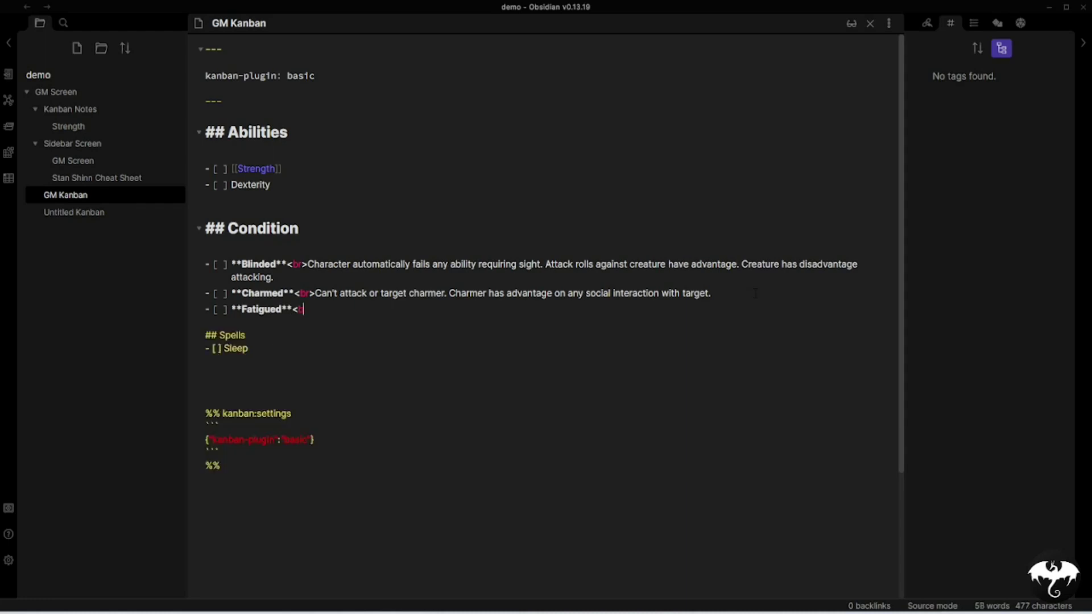
type("r>")
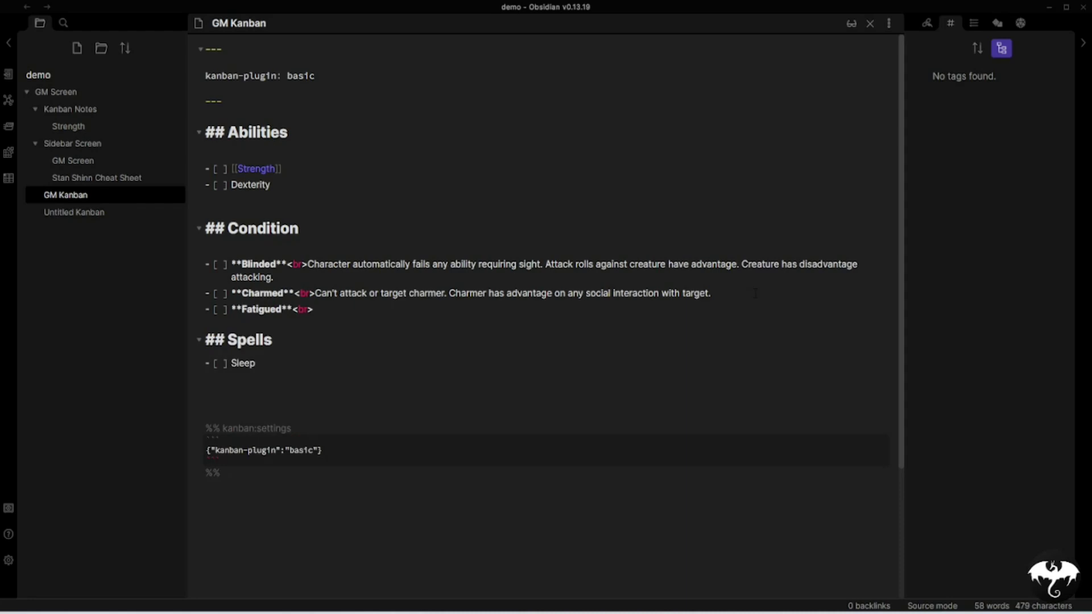
type("Lose 1 hp")
left_click(888, 23)
left_click(921, 41)
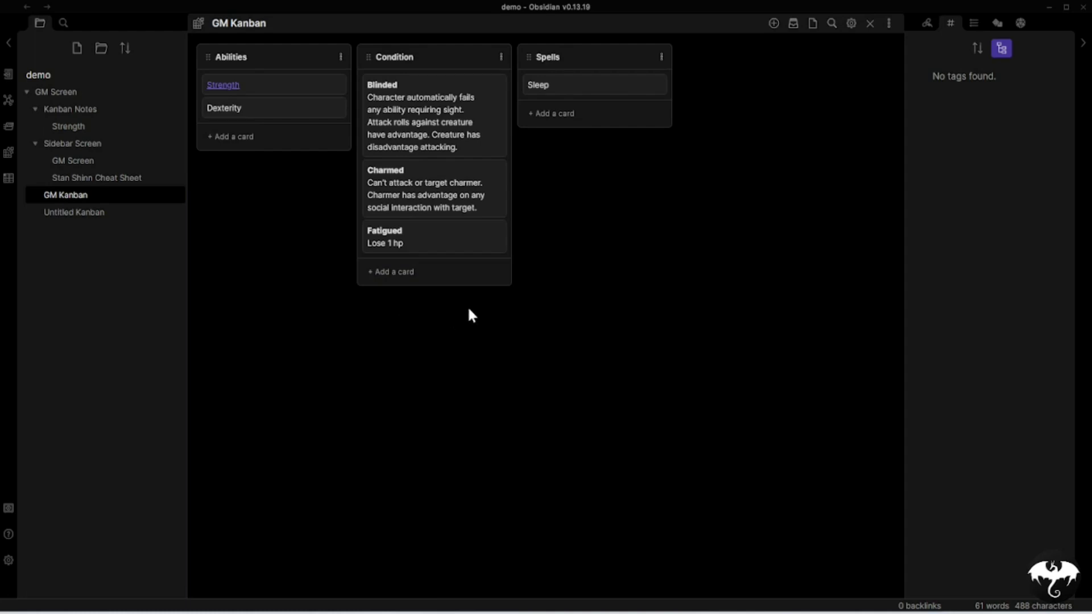
View the GM Kanban board as markdown, return to board view, and bring up the Strength card's link menu.
left_click(888, 23)
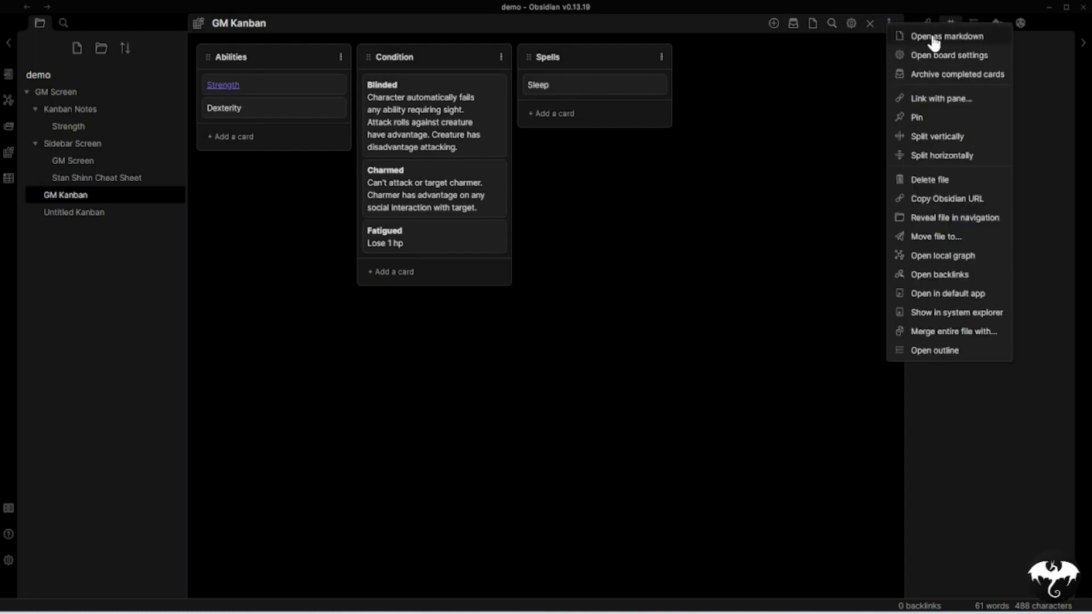
left_click(932, 36)
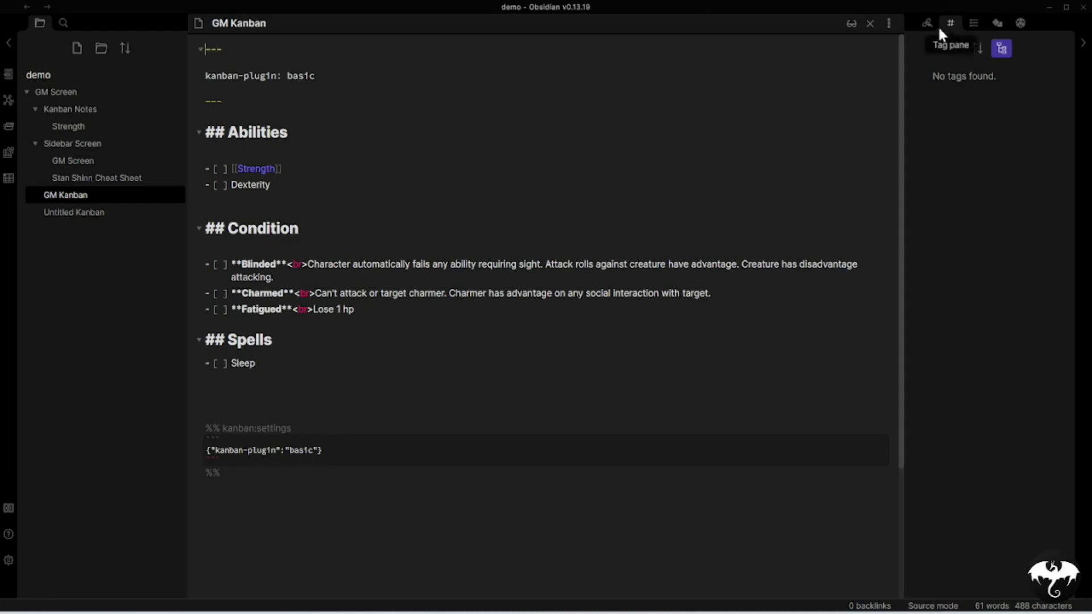
left_click(888, 24)
left_click(923, 39)
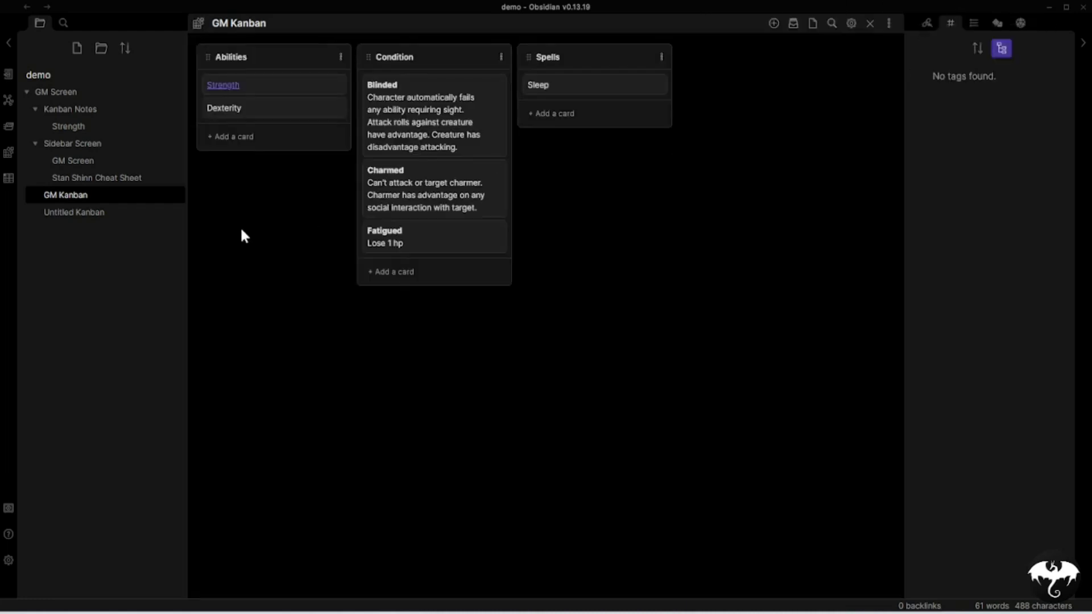
right_click(222, 89)
Open the Strength note in a side pane, then close that pane so GM Kanban fills the width.
left_click(259, 101)
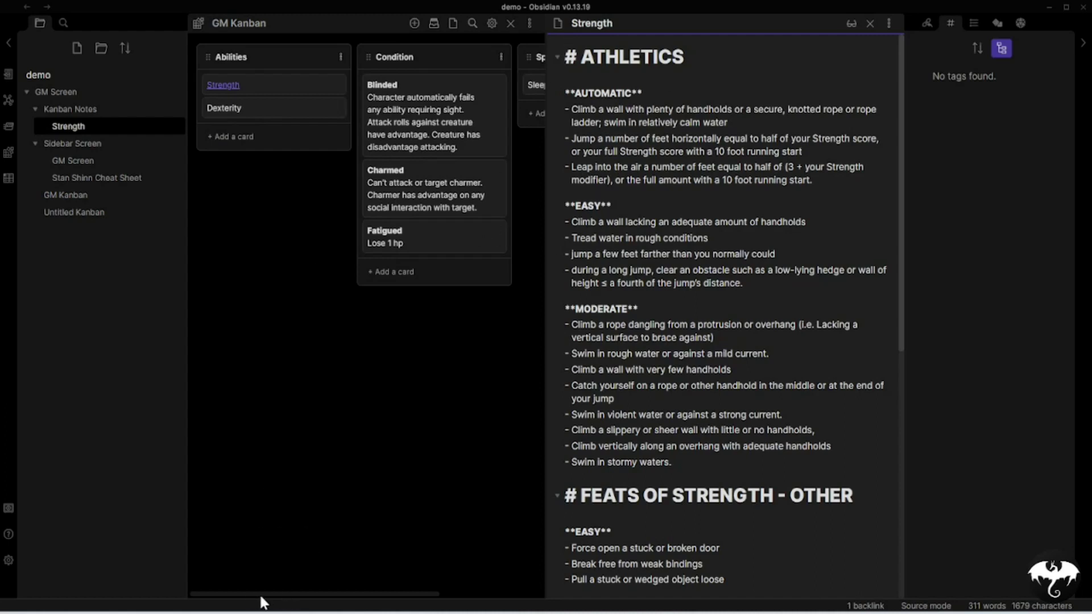
left_click_drag(257, 593, 380, 598)
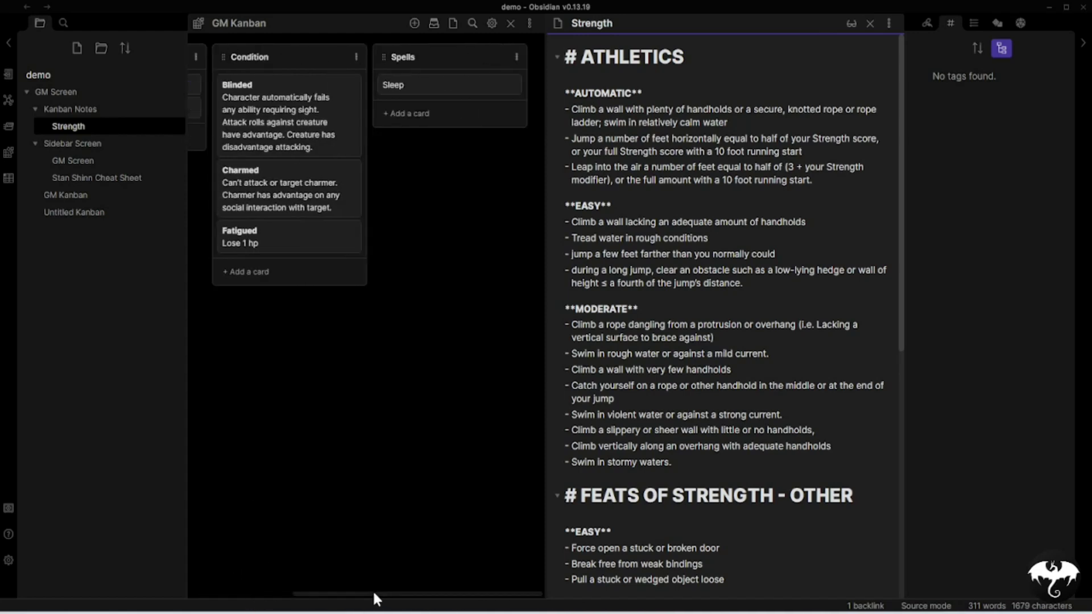
left_click(891, 27)
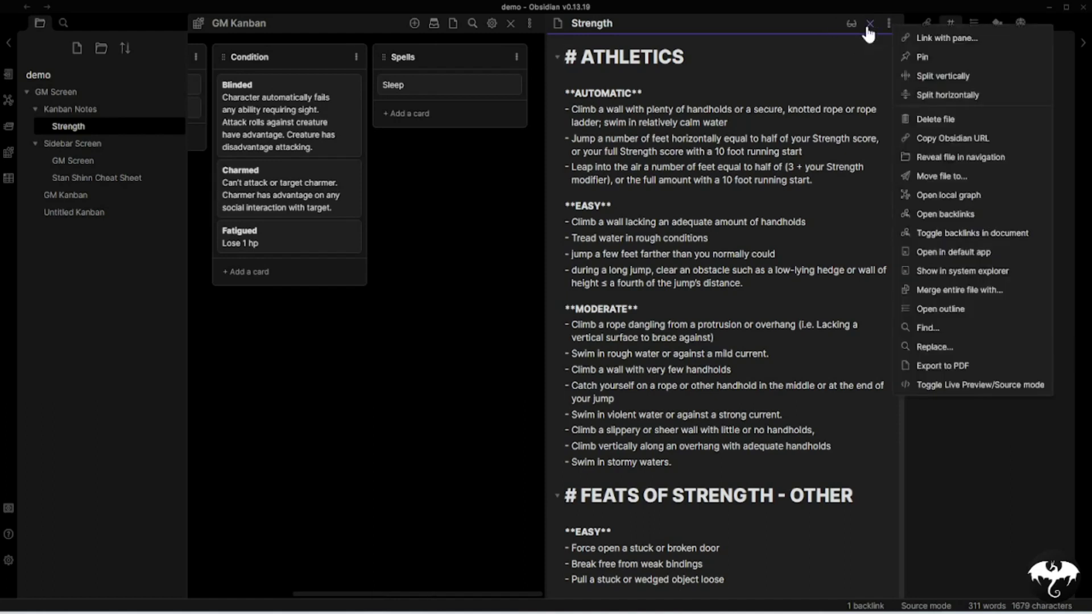
left_click(870, 25)
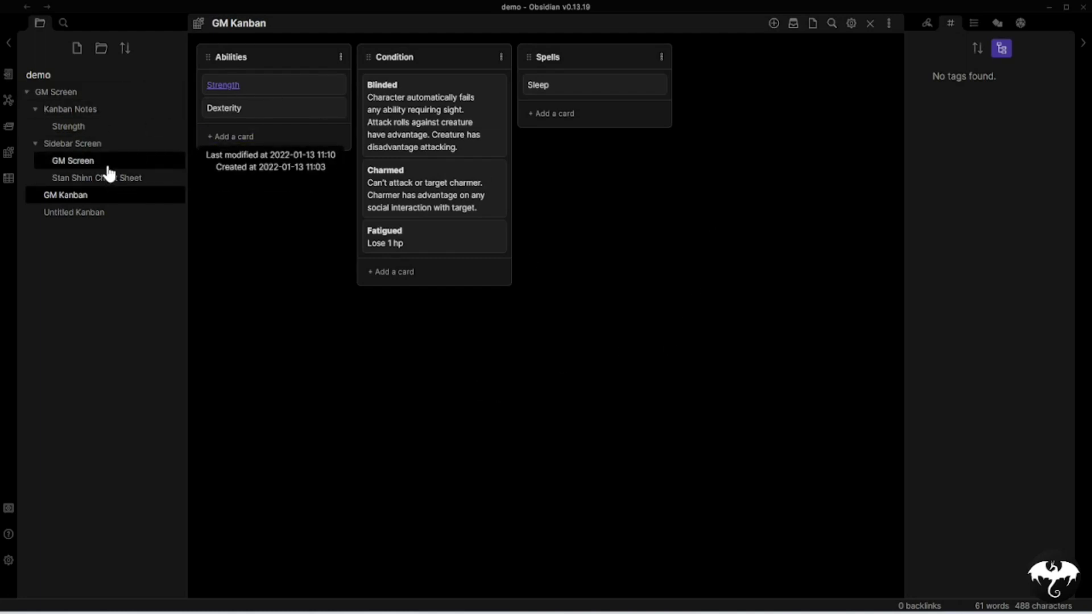
Open the Stan Shinn Cheat Sheet and test folding the COMBAT ROUND and Surprise headings.
left_click(101, 180)
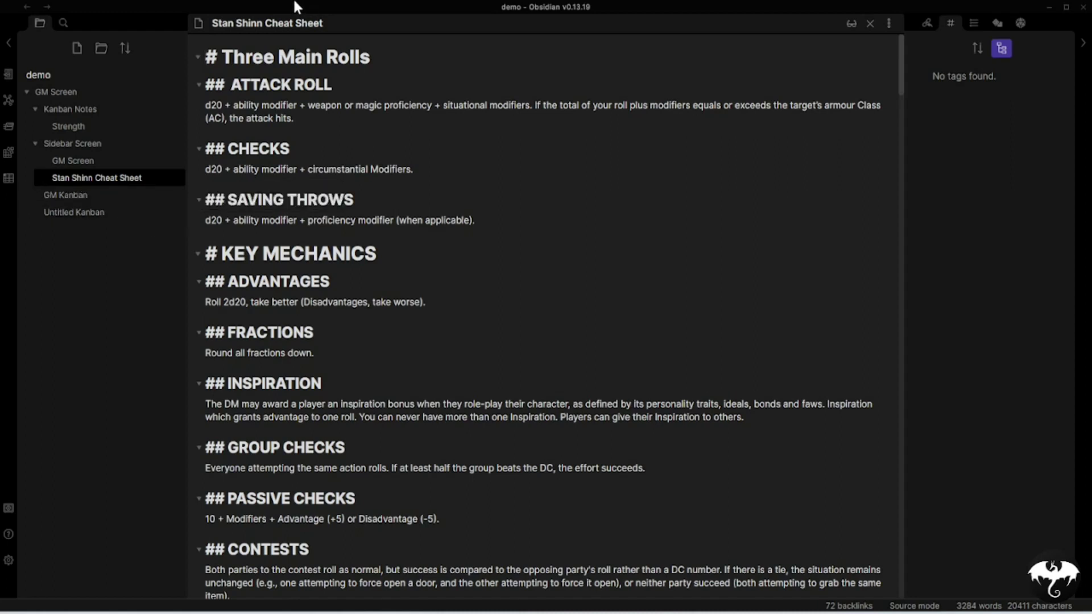
scroll(543, 316, "down", 8)
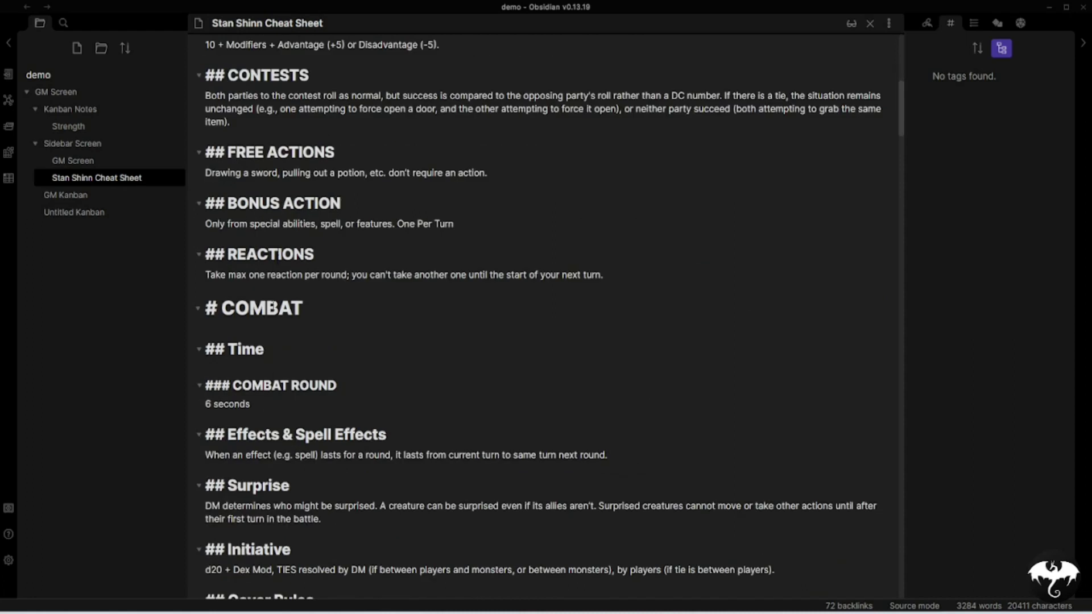
scroll(543, 316, "down", 2)
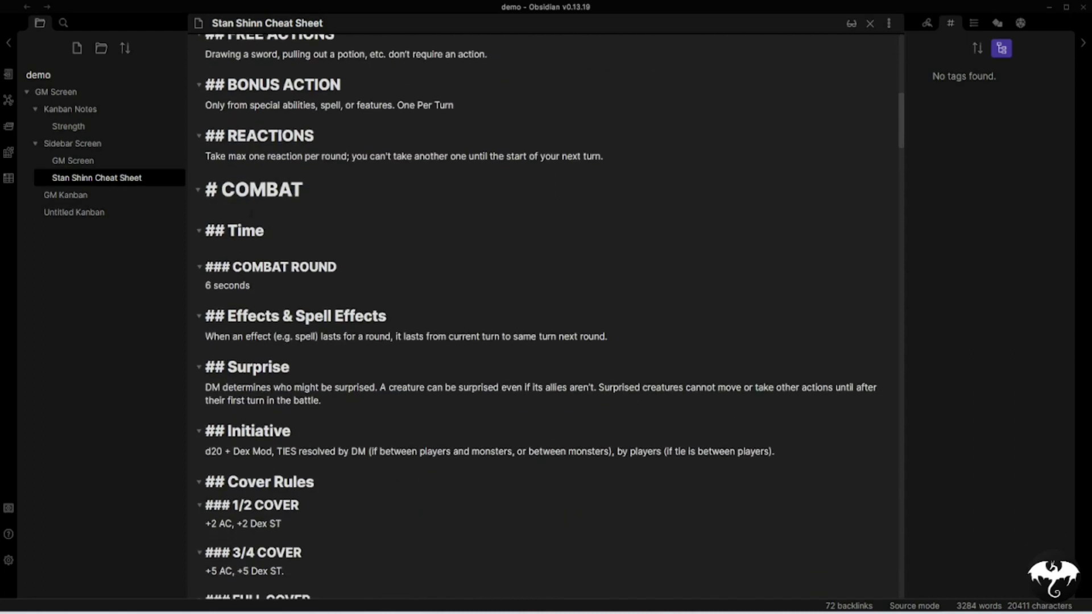
left_click(199, 268)
left_click(199, 268)
left_click(199, 268)
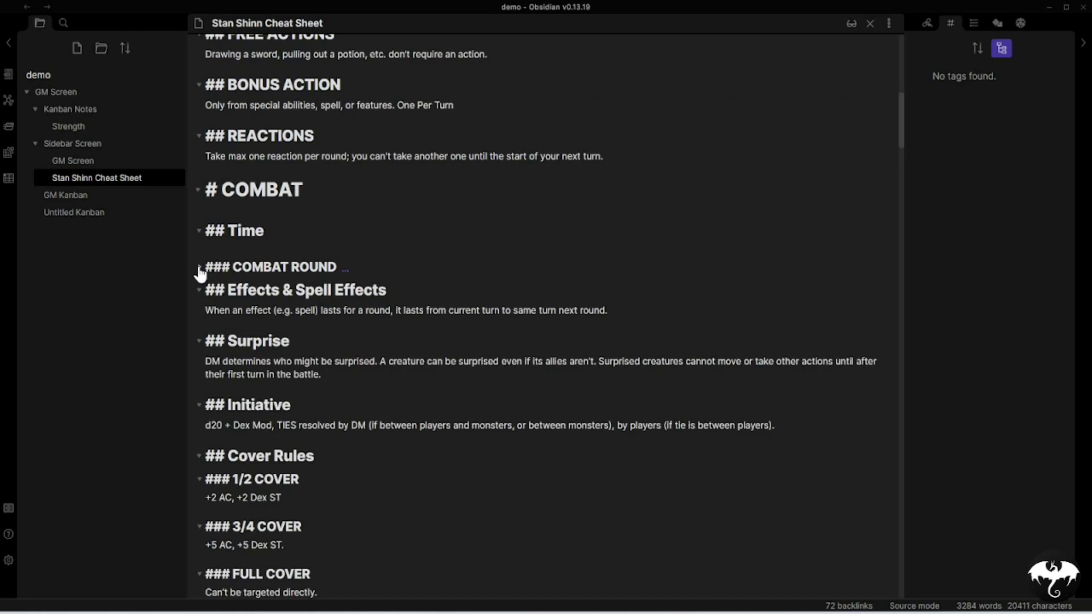
left_click(199, 268)
left_click(199, 268)
left_click(199, 268)
left_click(199, 267)
left_click(199, 268)
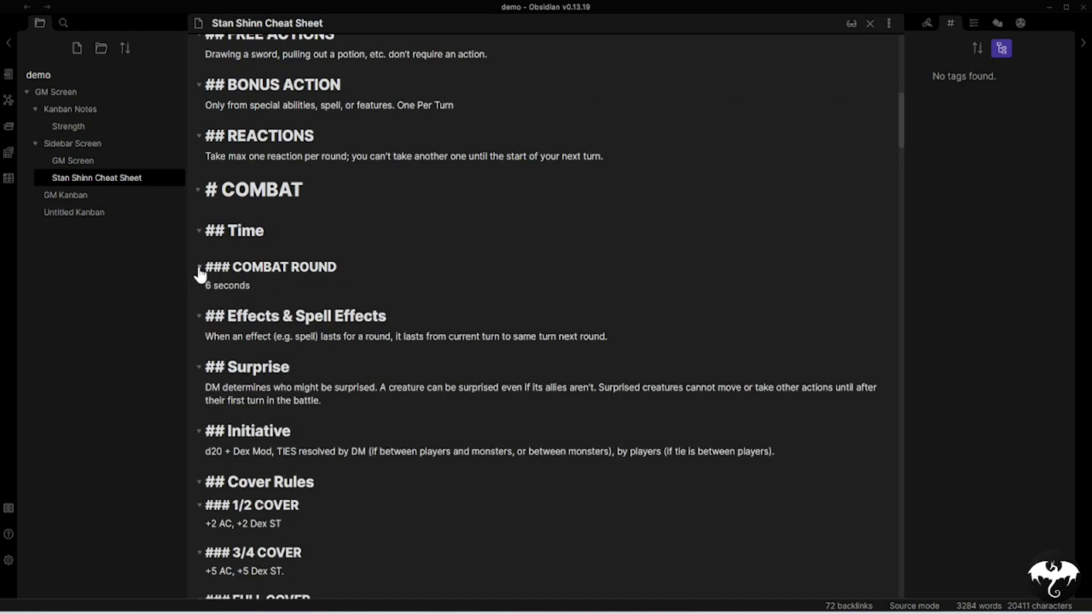
left_click(199, 367)
Test folding the Three Main Rolls heading, then open the GM Screen note.
scroll(196, 367, "up", 6)
scroll(196, 367, "up", 4)
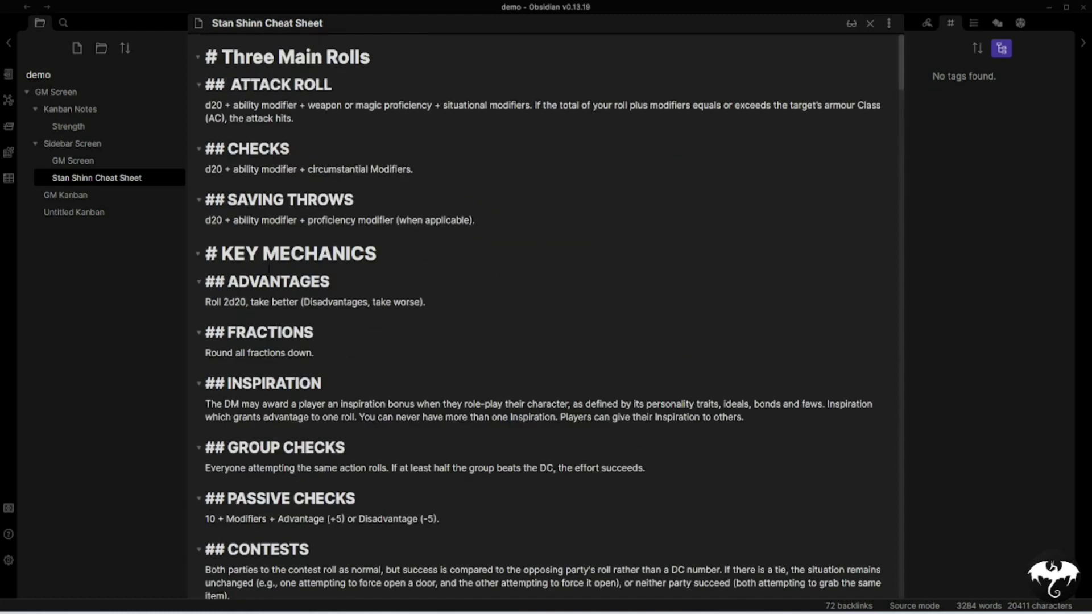
left_click(198, 58)
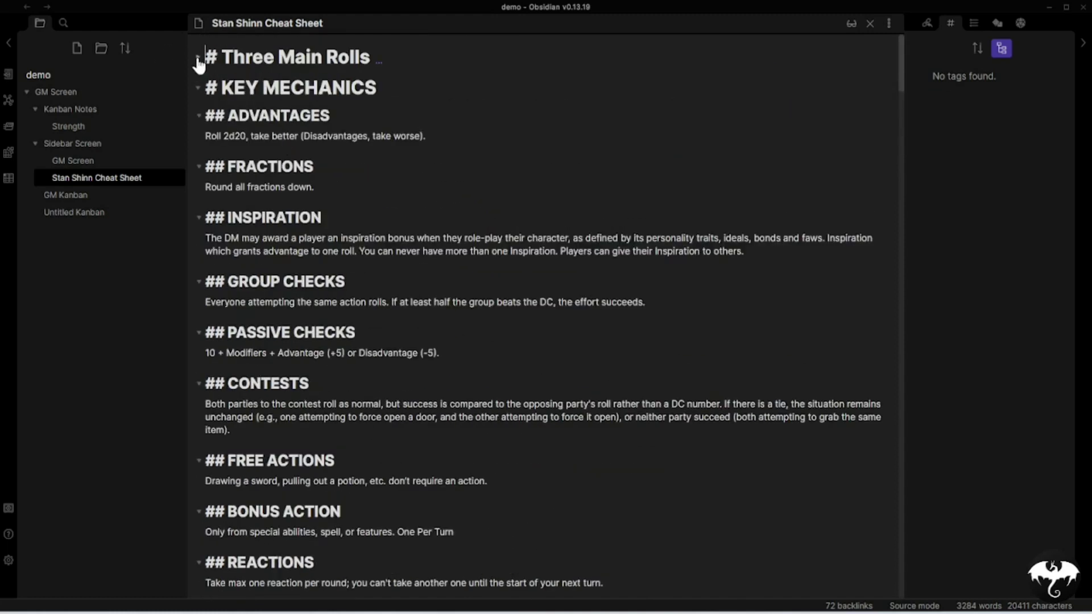
left_click(198, 59)
left_click(198, 59)
left_click(198, 59)
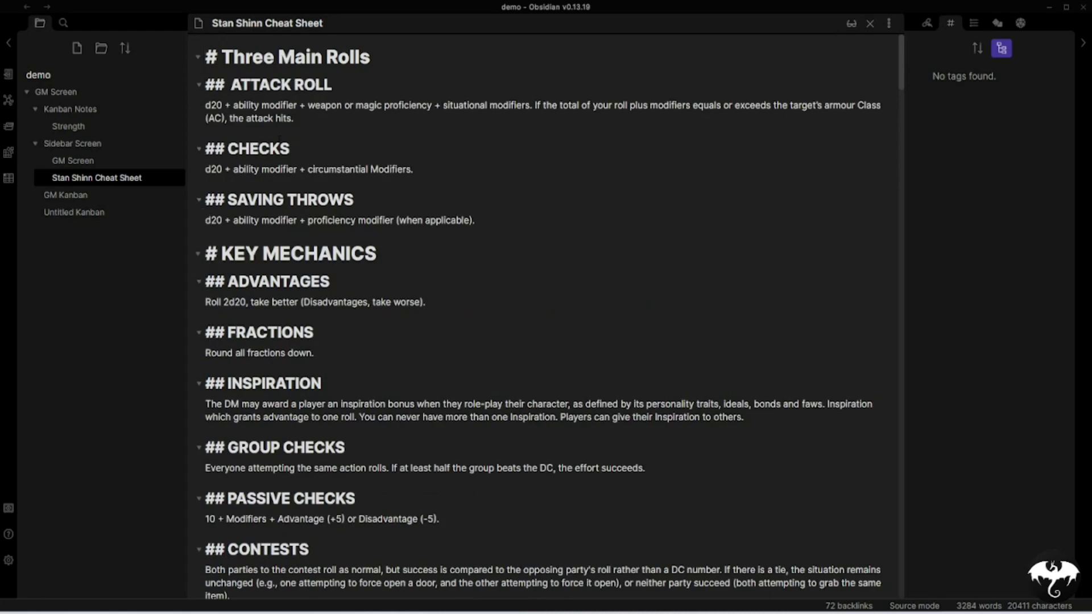
scroll(543, 312, "down", 15)
scroll(542, 312, "down", 20)
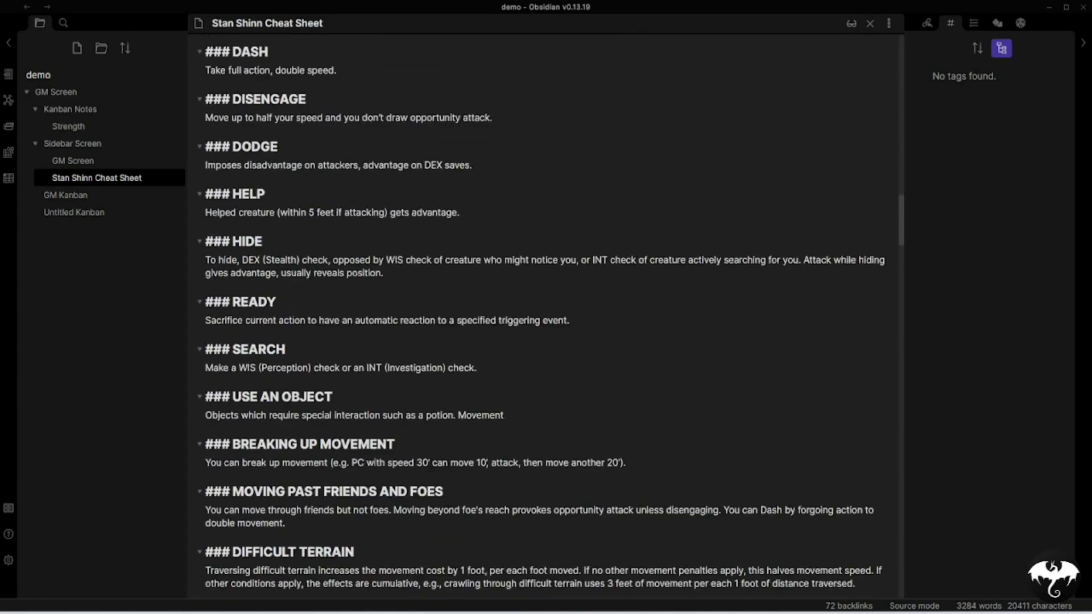
scroll(543, 313, "down", 5)
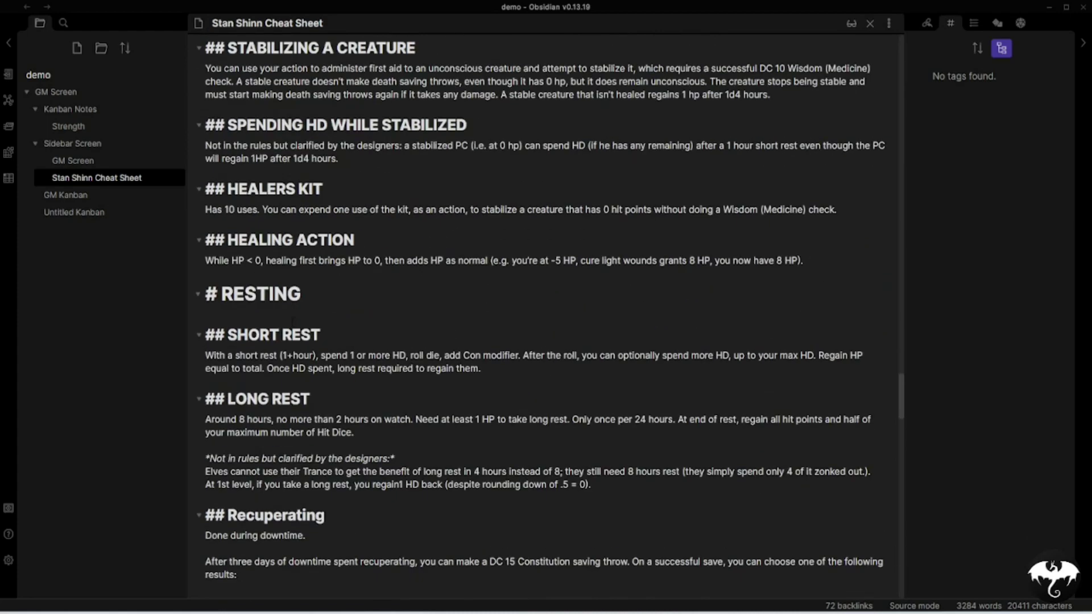
scroll(543, 312, "up", 20)
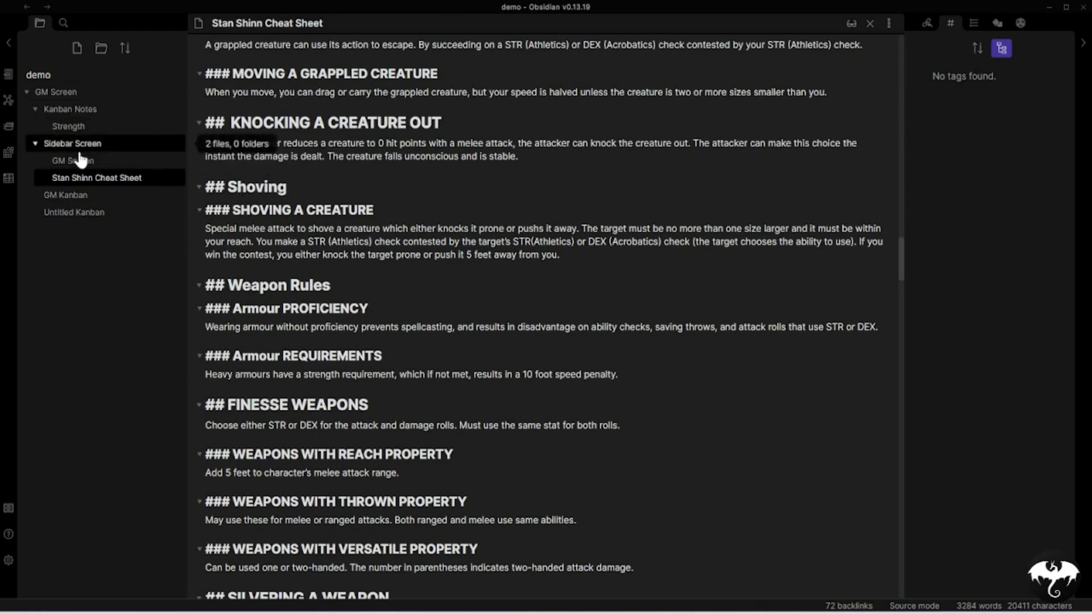
left_click(74, 162)
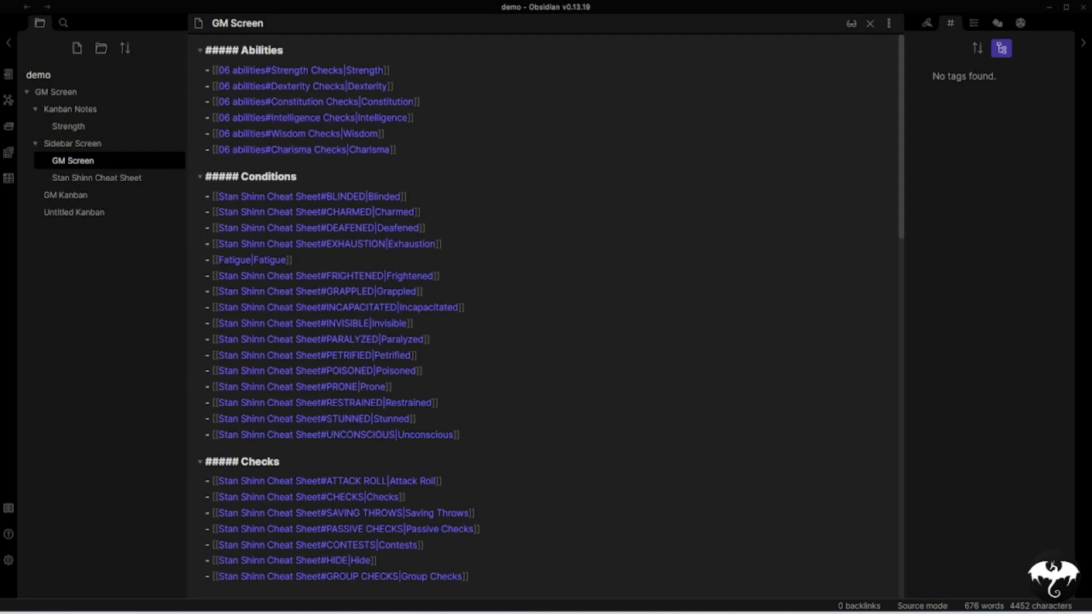
Fold Abilities and add a Stan Shinn Cheat Sheet#BLINDED link on a new line below Blinded.
left_click(199, 51)
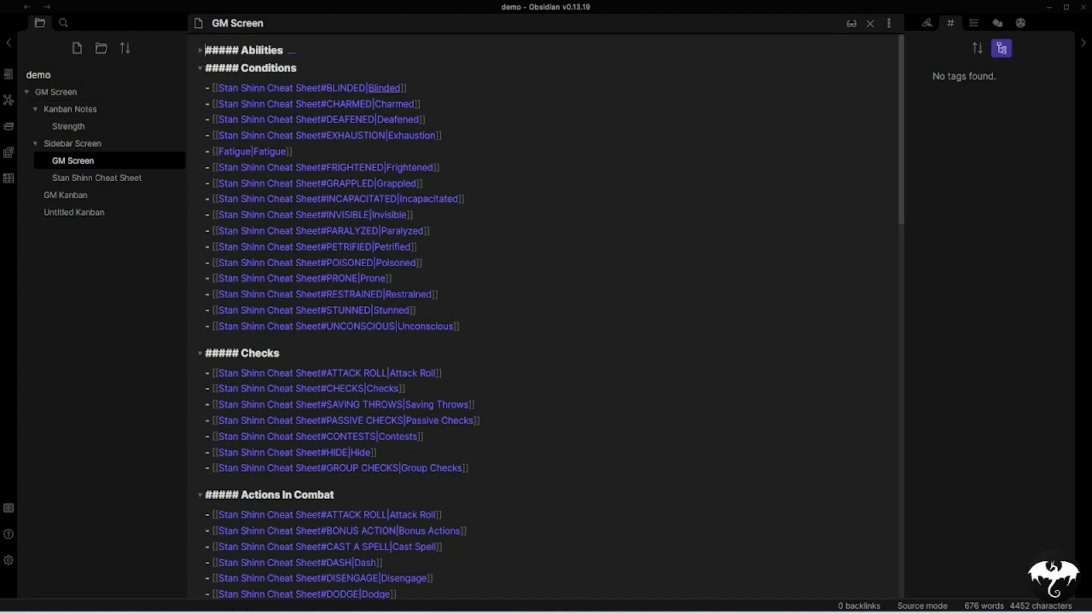
left_click(449, 100)
key("Return")
type("[[")
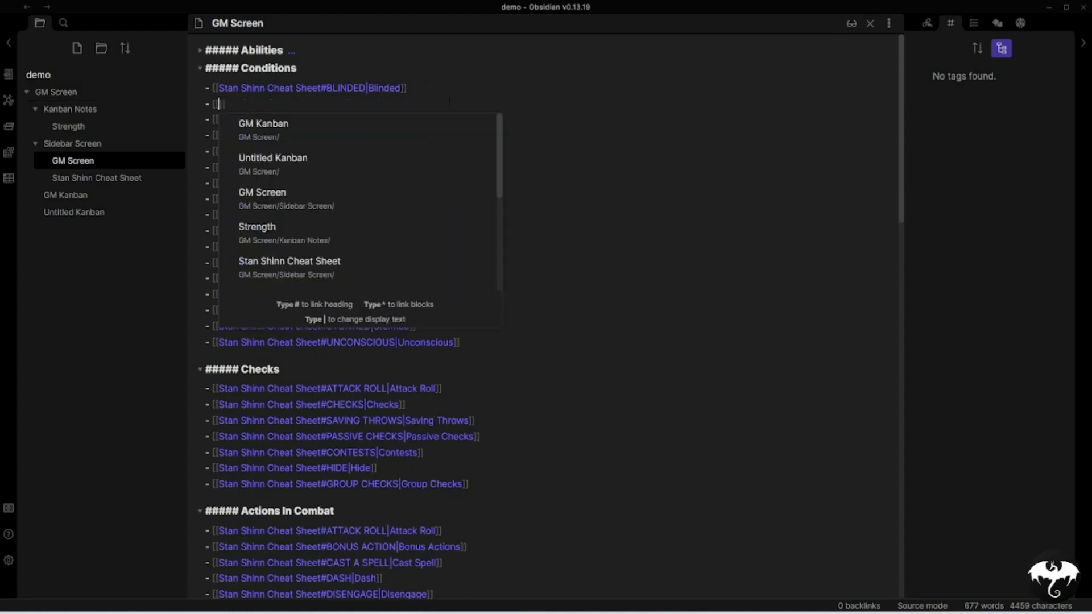
type("sta")
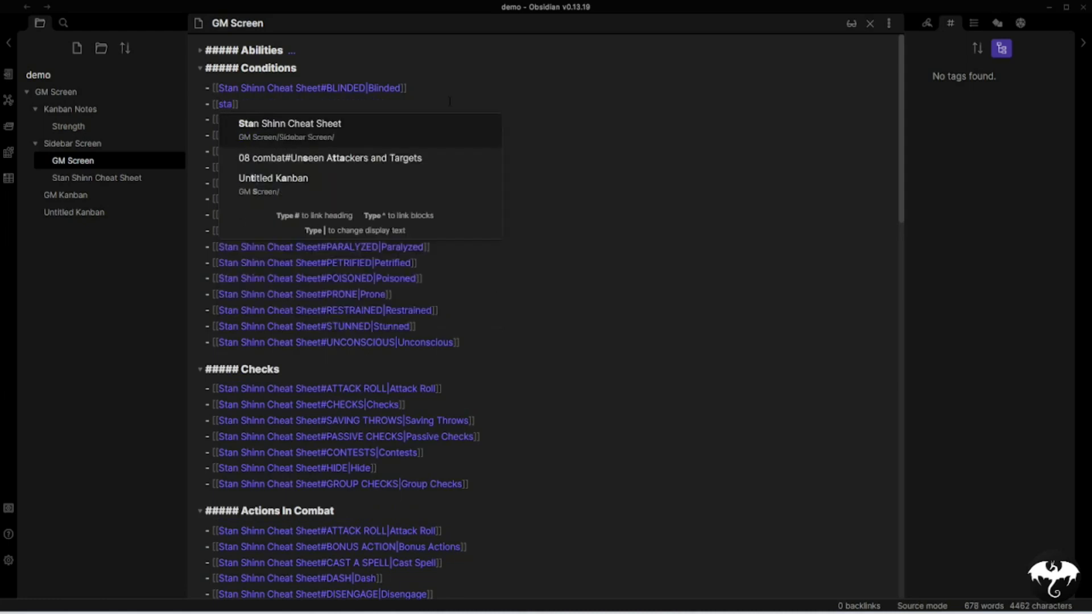
left_click(412, 144)
type("#")
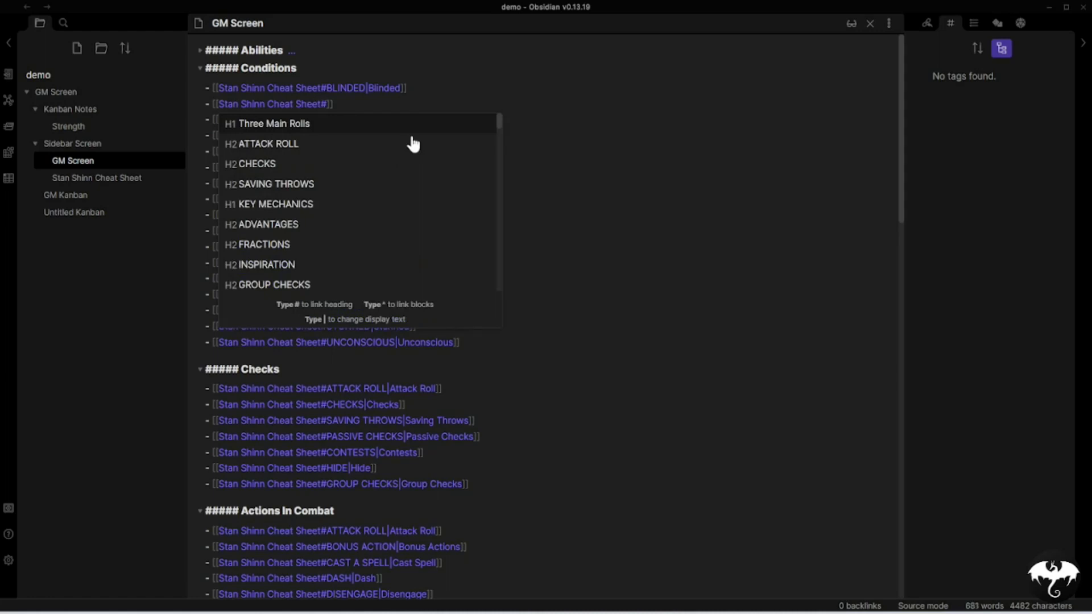
type("blin")
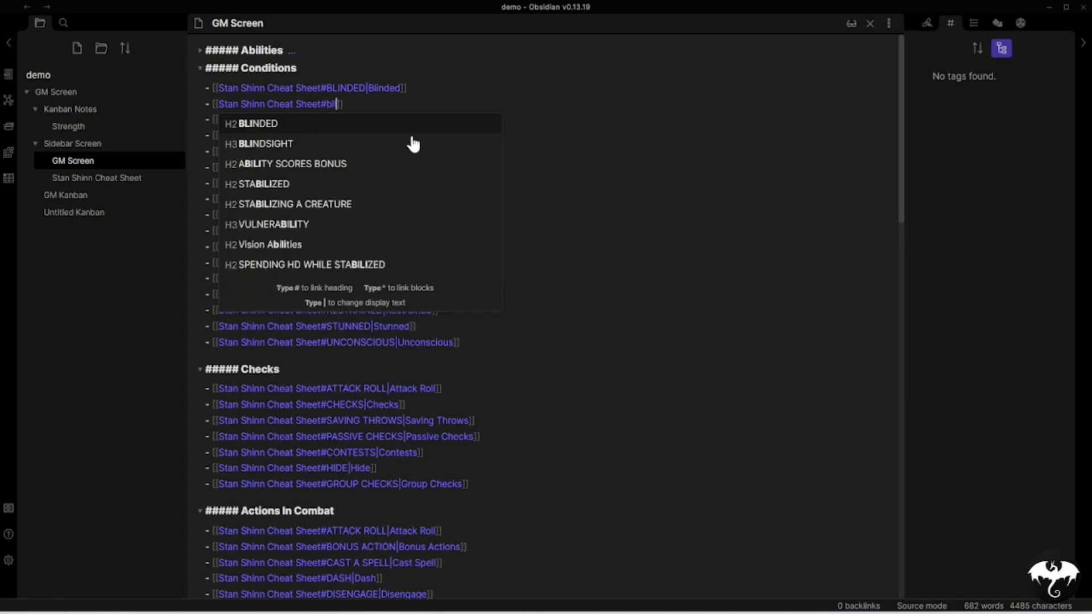
left_click(258, 125)
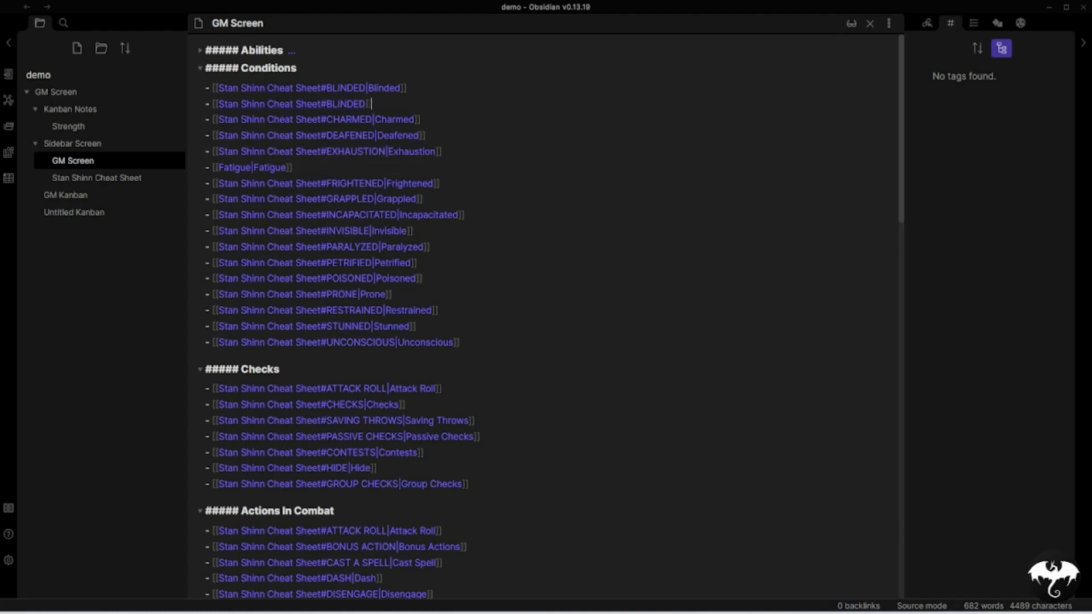
key("Left")
key("Left")
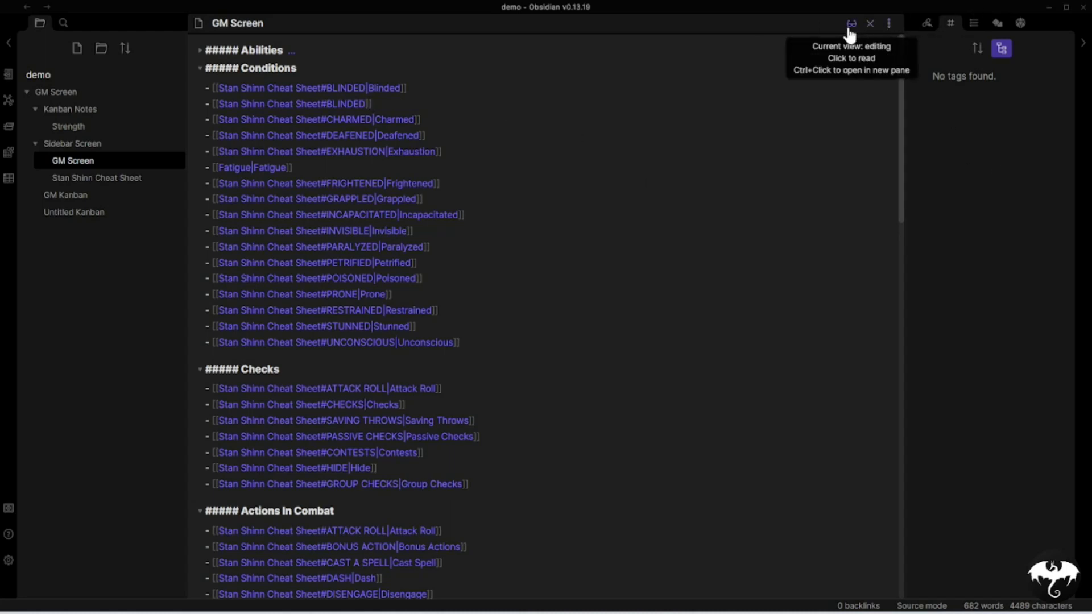
Preview the GM Screen note's Conditions links in reading view.
left_click(887, 22)
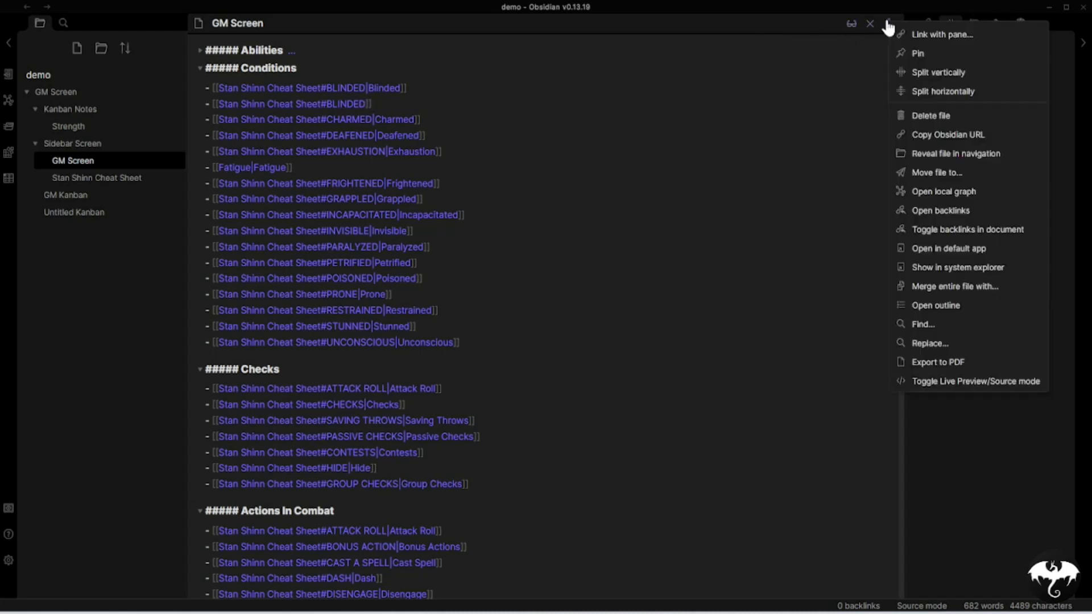
left_click(851, 26)
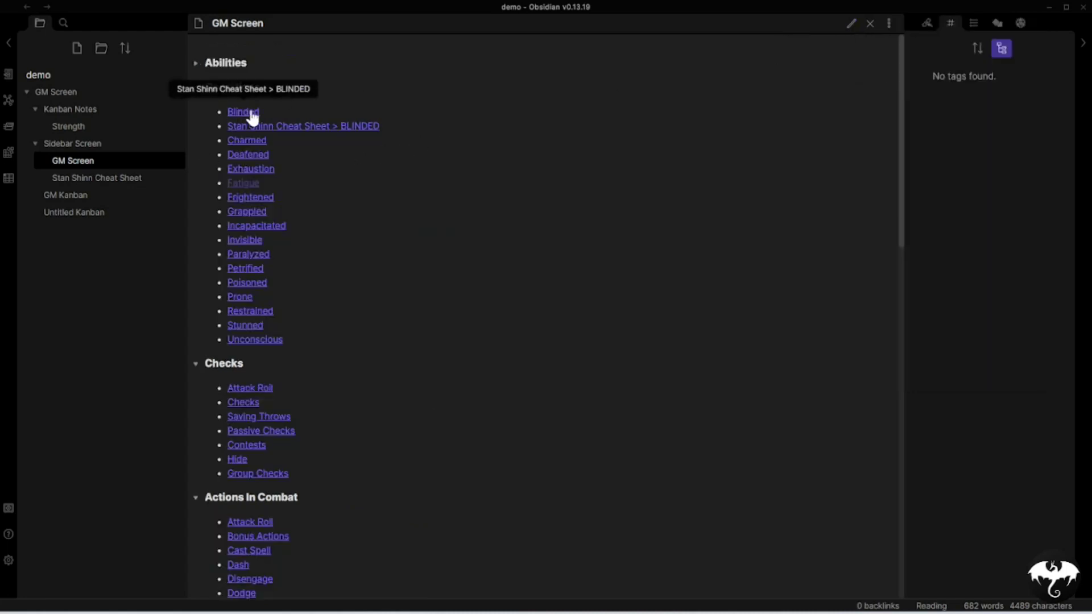
mouse_move(244, 114)
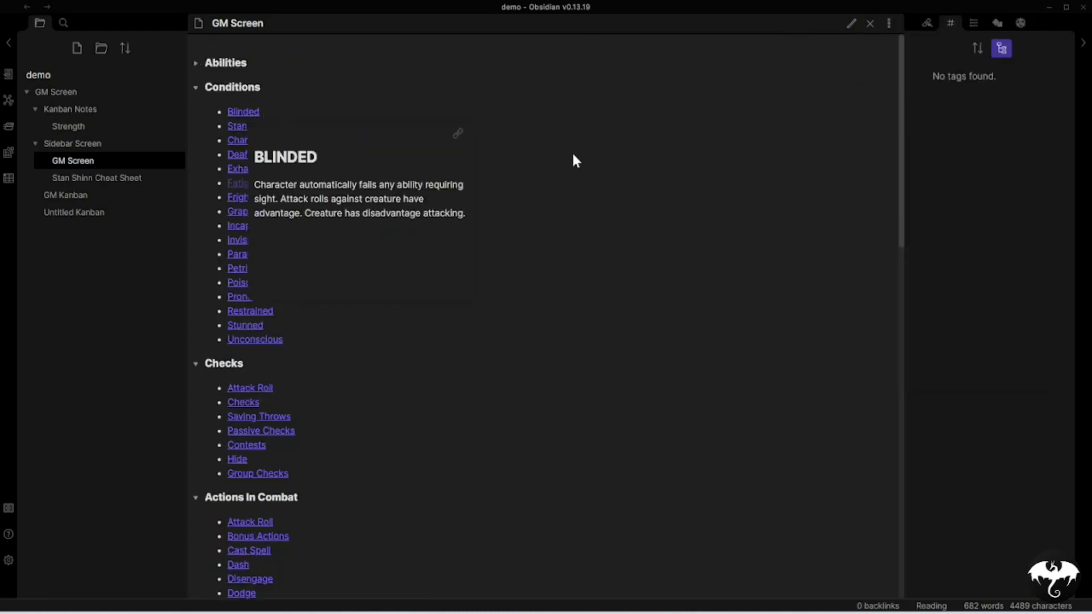
mouse_move(261, 129)
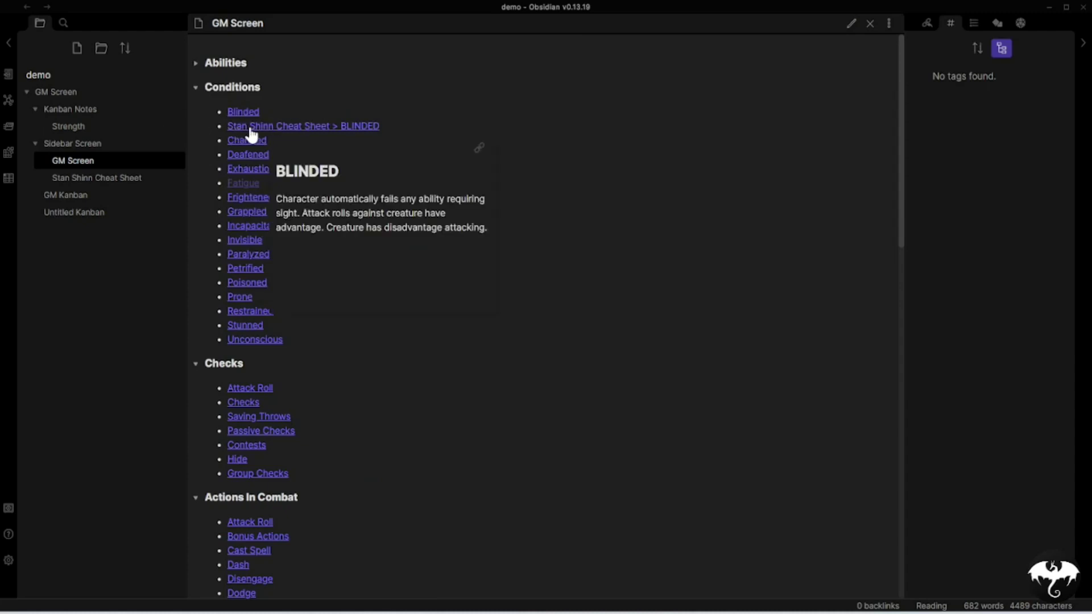
Back in source mode, select and delete the extra BLINDED link line.
left_click(851, 27)
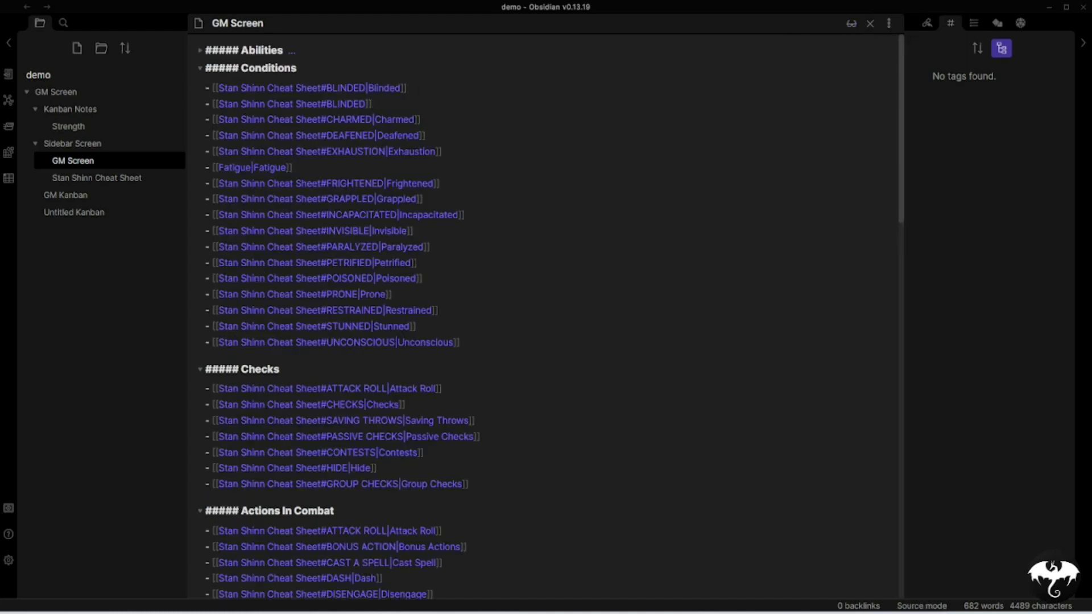
left_click_drag(372, 104, 191, 98)
key("BackSpace")
key("BackSpace")
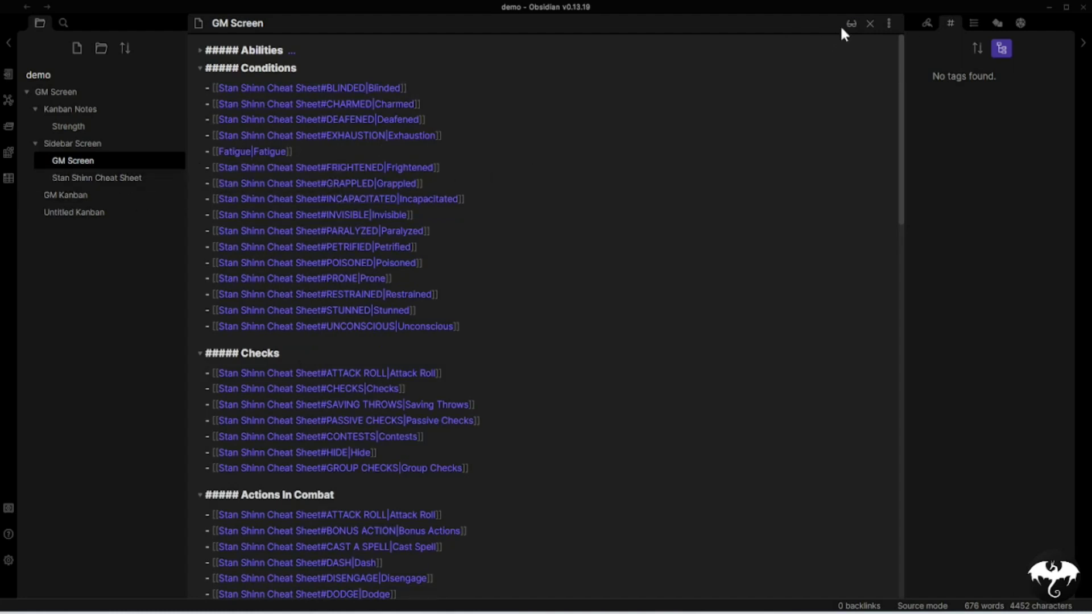
Try Abilities as a ### heading, unfold it, restore it to ##### and finish in reading view.
left_click(851, 23)
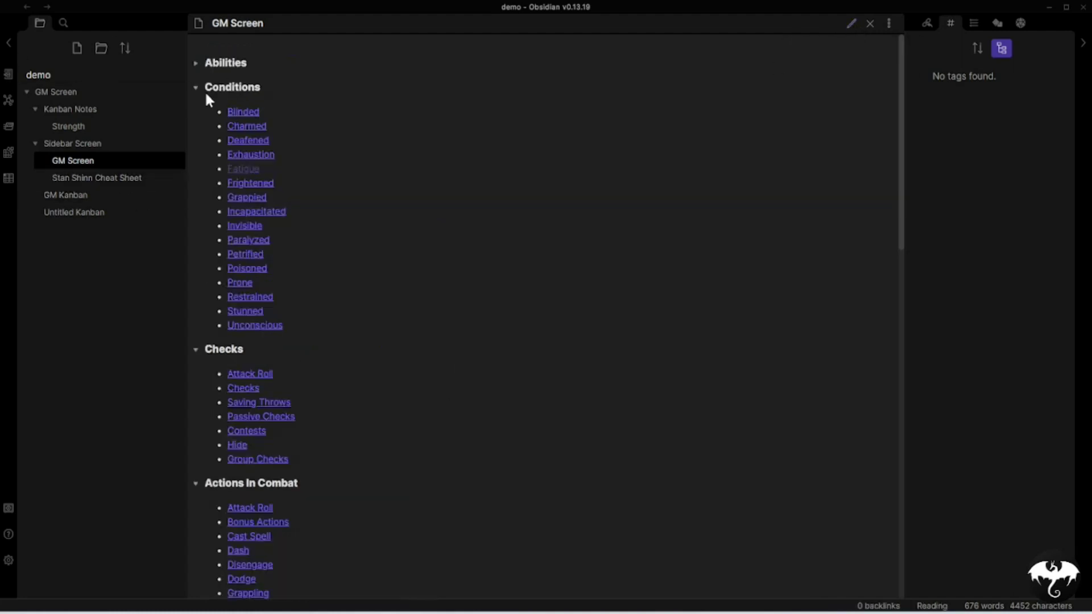
left_click(851, 23)
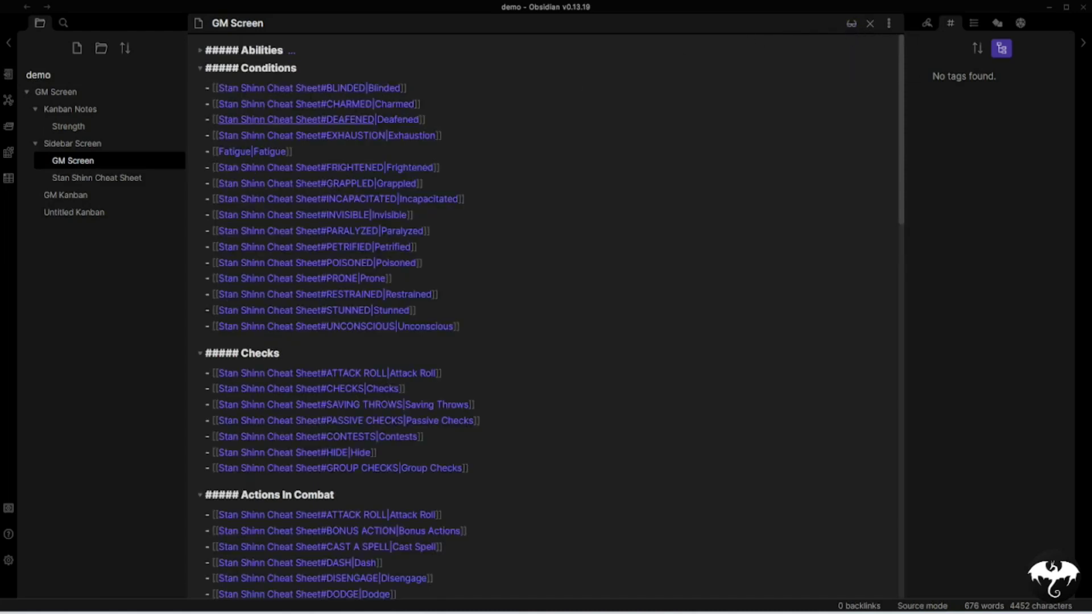
key("BackSpace")
key("BackSpace")
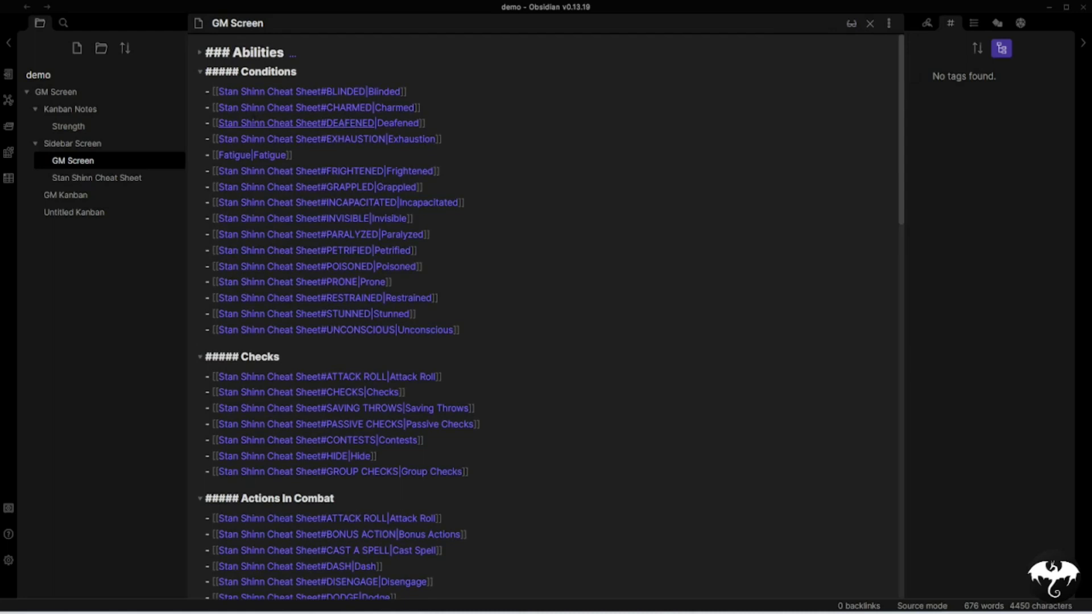
left_click(851, 24)
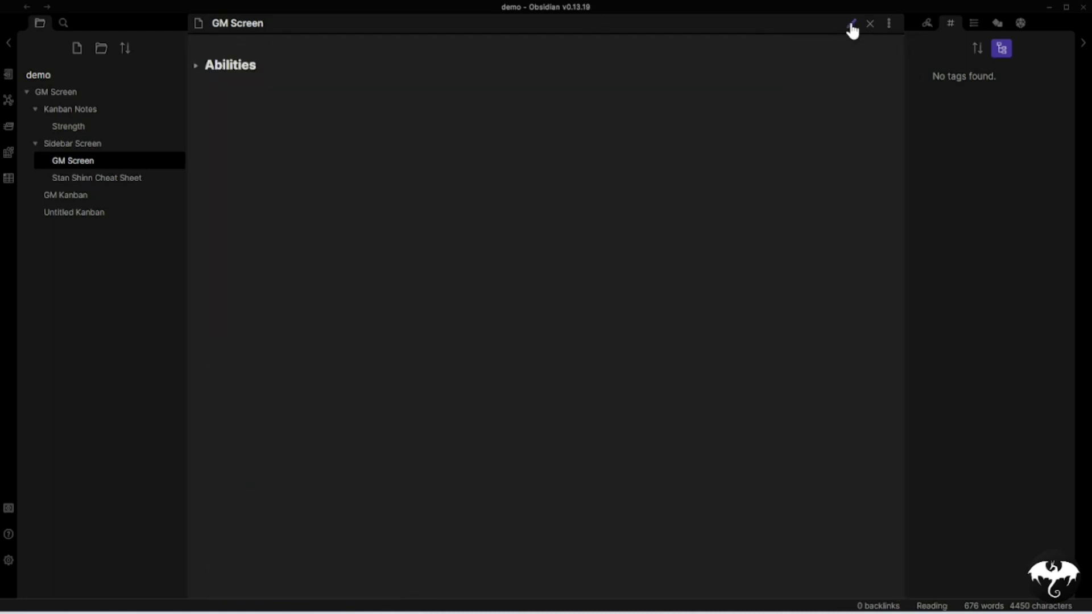
left_click(196, 66)
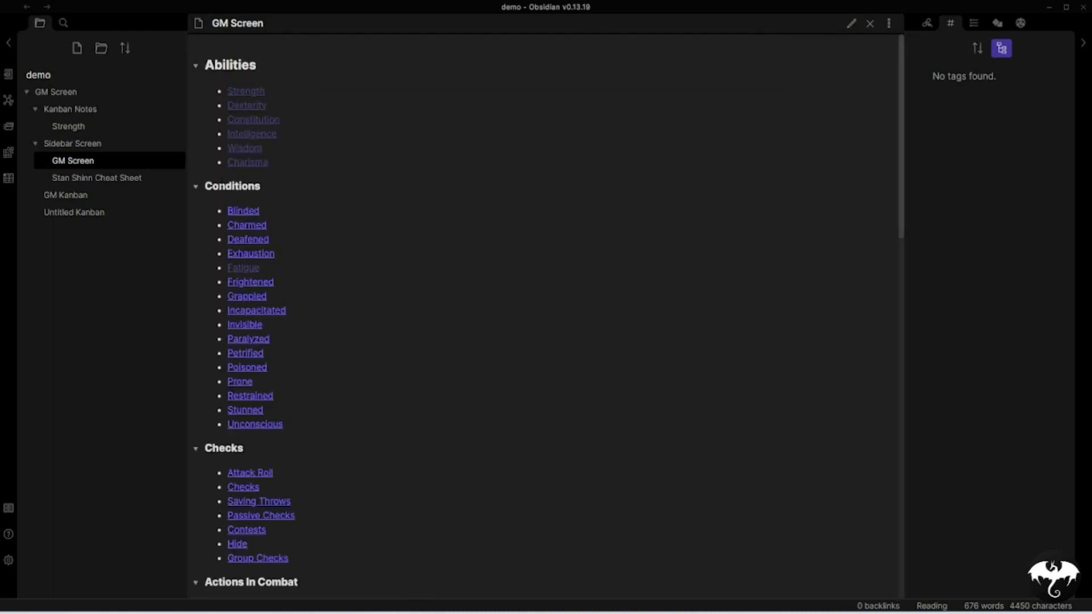
left_click(851, 24)
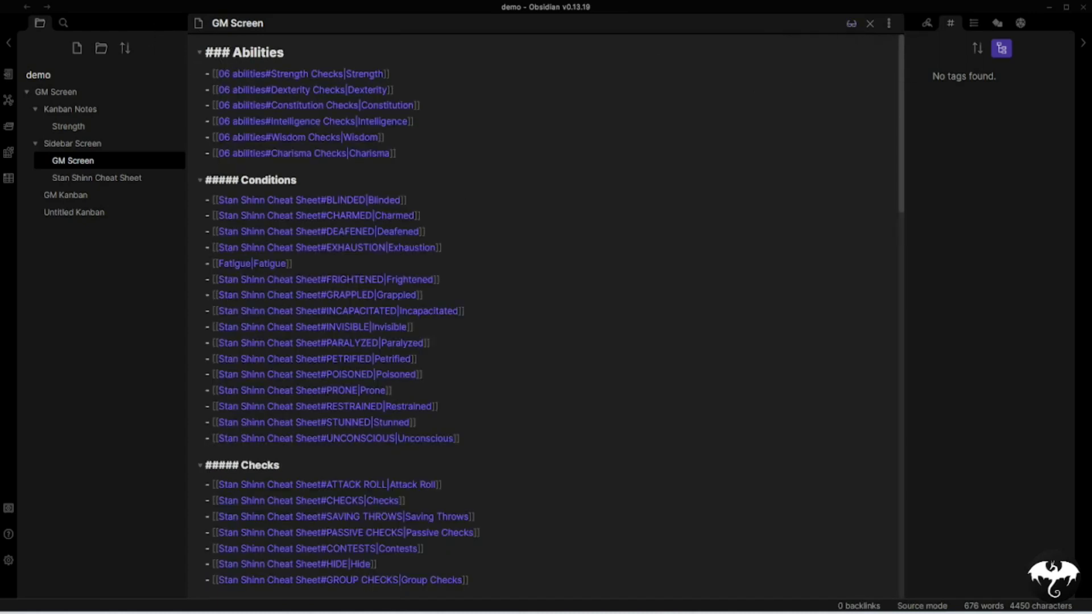
type("##")
left_click(413, 323)
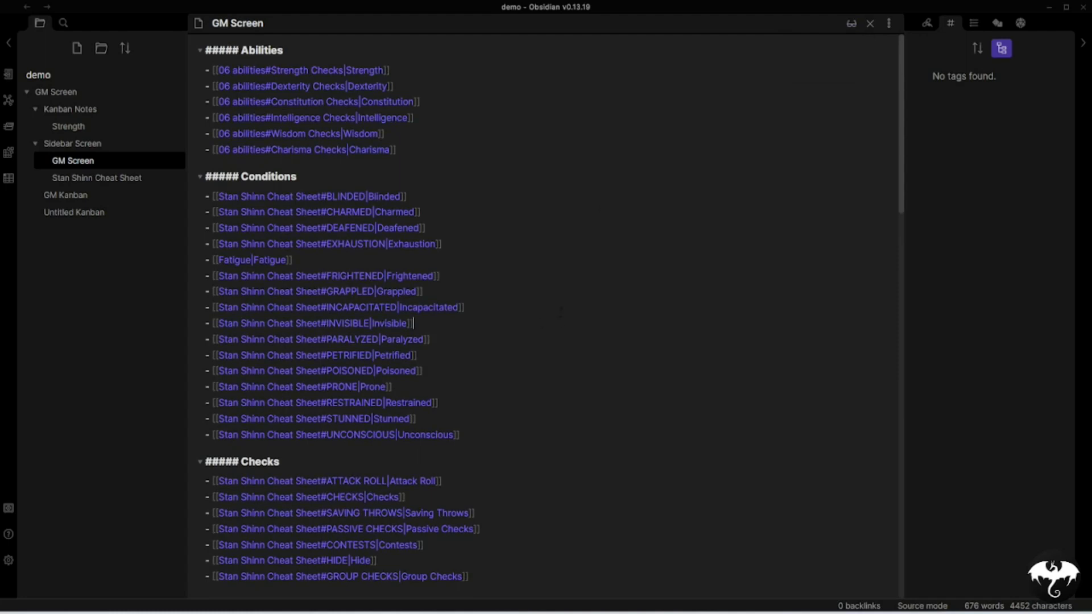
left_click(851, 24)
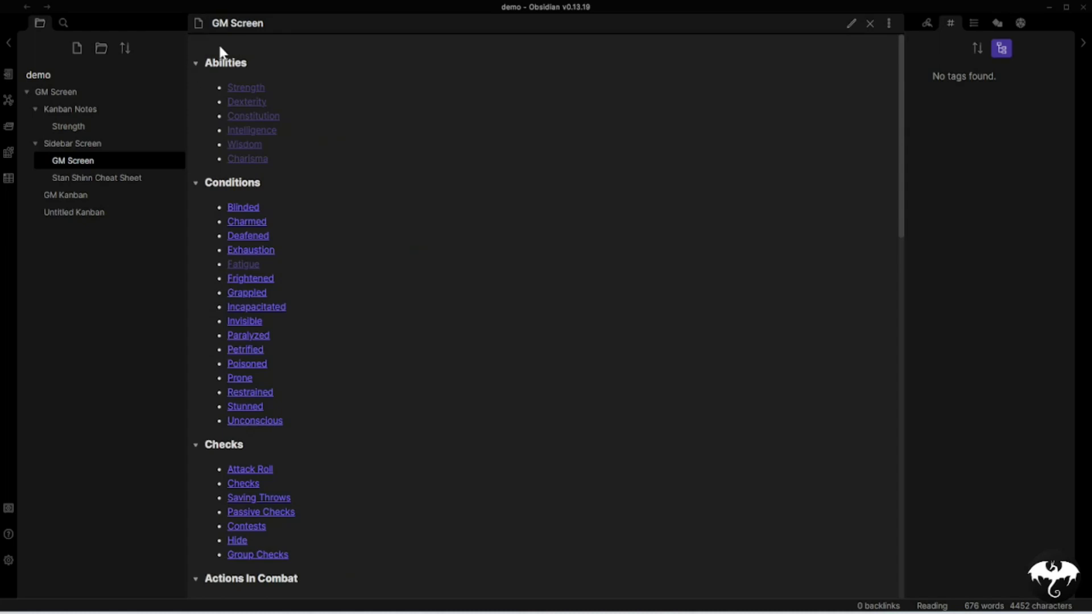
Drag the GM Screen tab into the right sidebar and open GM Kanban in the main pane.
left_click_drag(198, 23, 1049, 222)
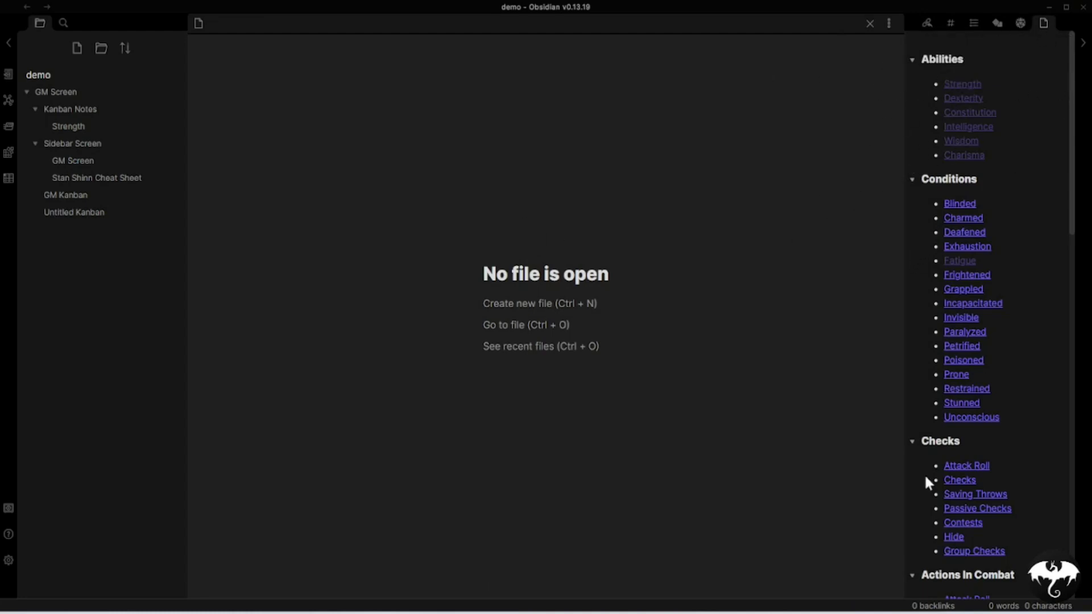
left_click(65, 199)
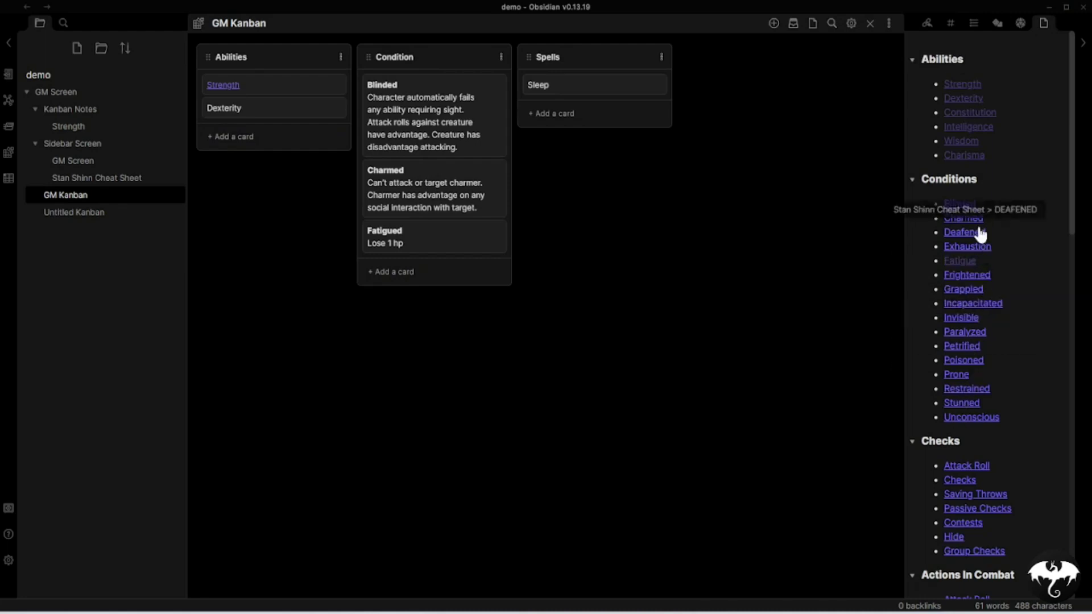
Test folding the Misc Combat Actions section, leaving it folded.
scroll(971, 418, "down", 3)
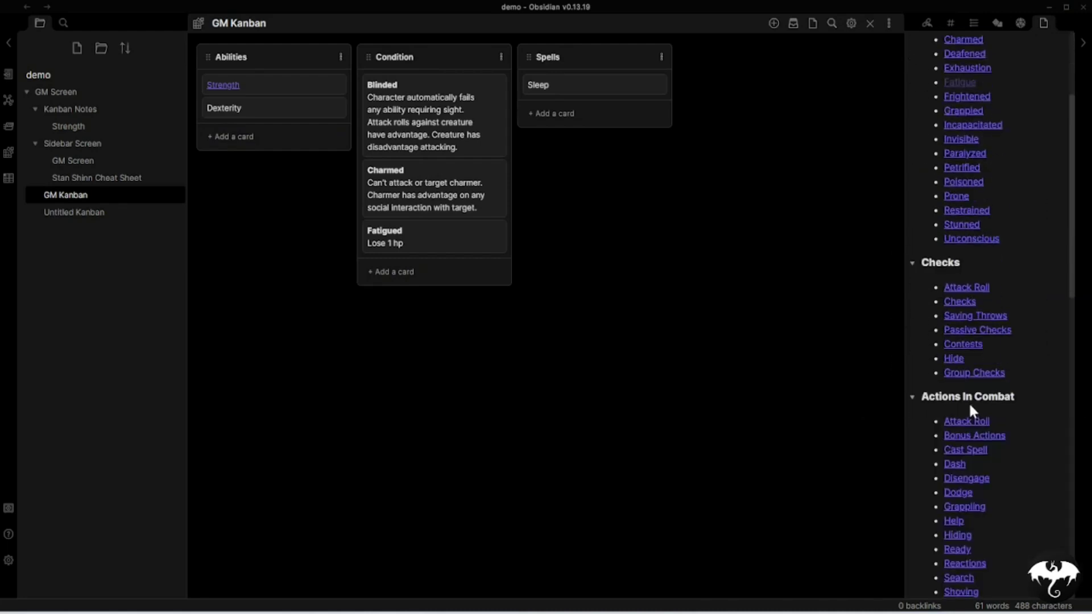
scroll(969, 405, "down", 6)
left_click(912, 282)
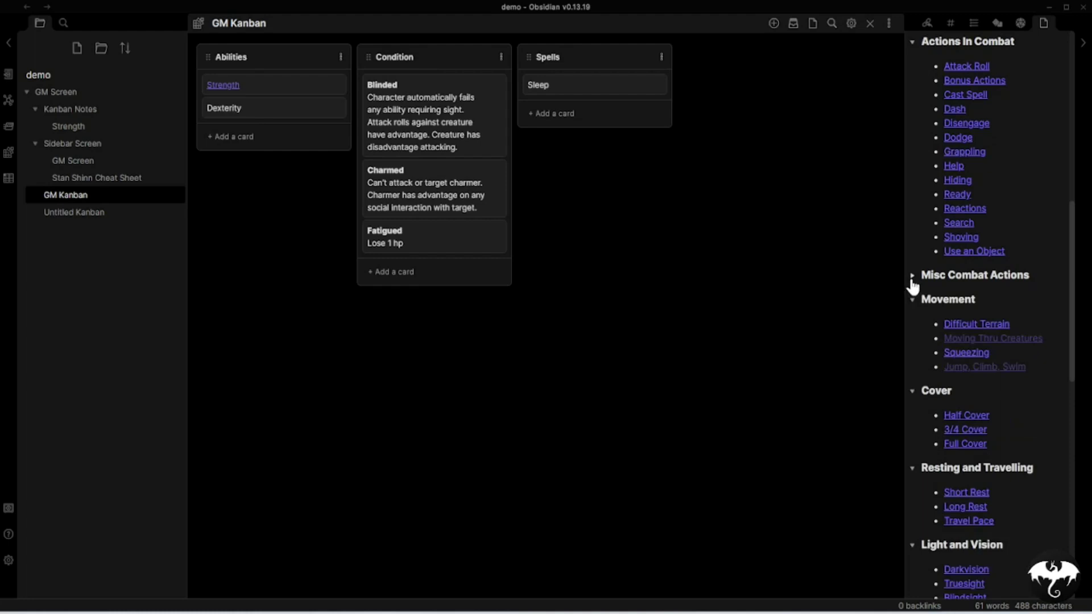
left_click(911, 280)
left_click(910, 279)
left_click(911, 279)
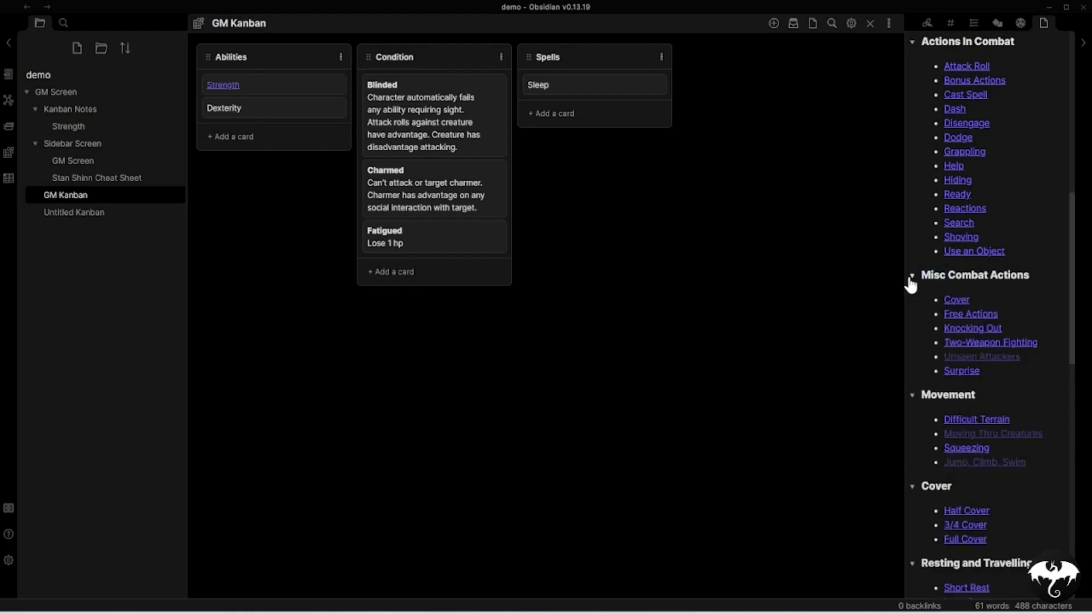
left_click(911, 280)
left_click(911, 280)
left_click(911, 280)
Fold Movement, Cover, Resting and Travelling, Light and Vision, Healing Damage And Dying, and Spellcasting.
left_click(912, 299)
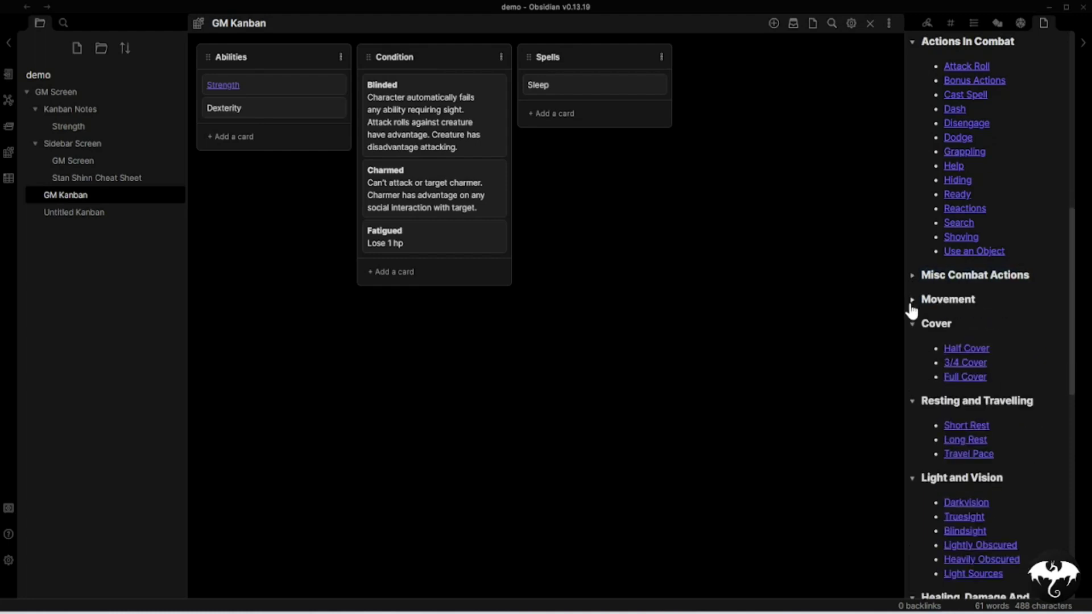
left_click(911, 324)
left_click(912, 348)
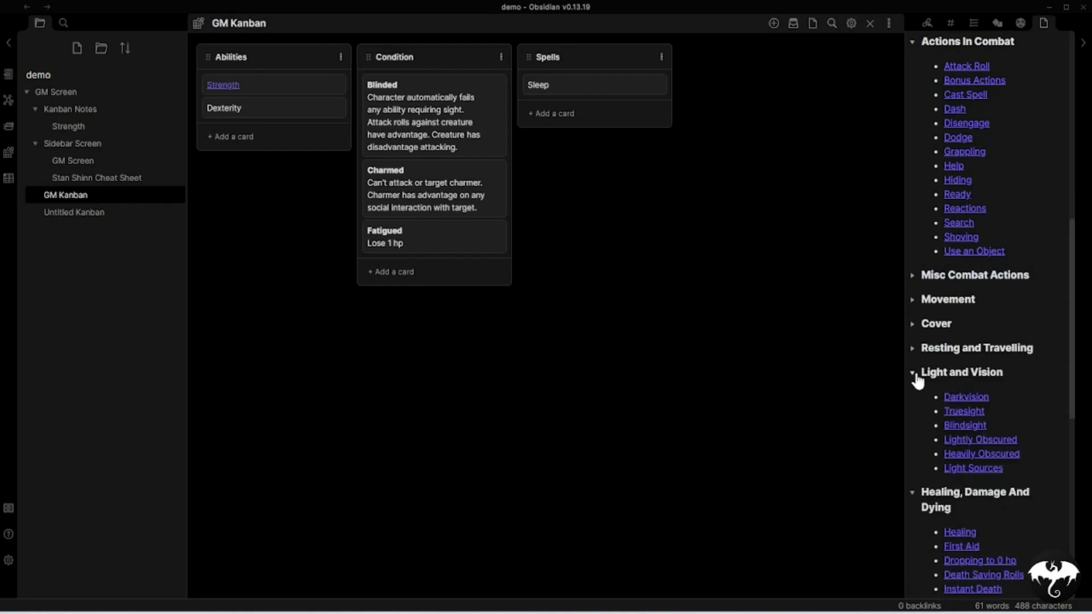
left_click(911, 372)
left_click(912, 397)
left_click(912, 436)
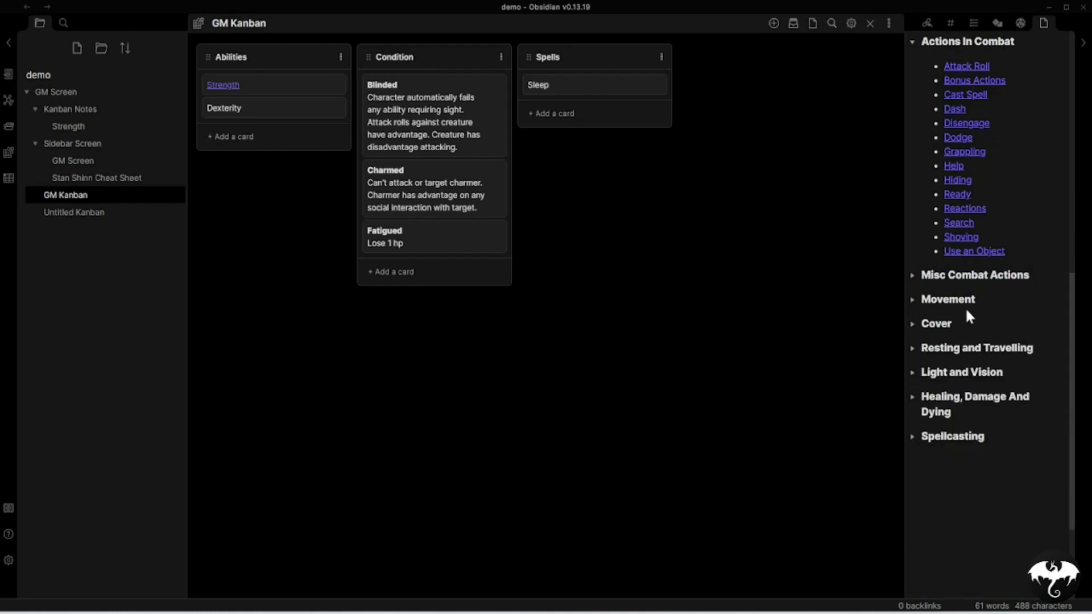
scroll(964, 307, "up", 5)
Fold the Checks, Actions In Combat, Conditions and Abilities sections.
mouse_move(960, 303)
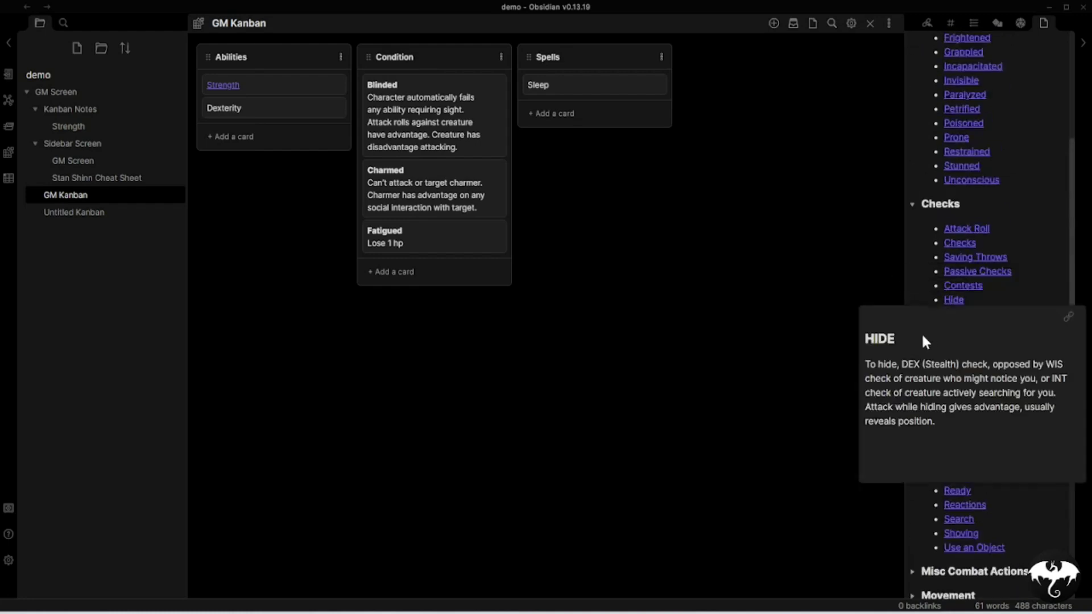
left_click(913, 206)
left_click(912, 230)
scroll(948, 220, "up", 5)
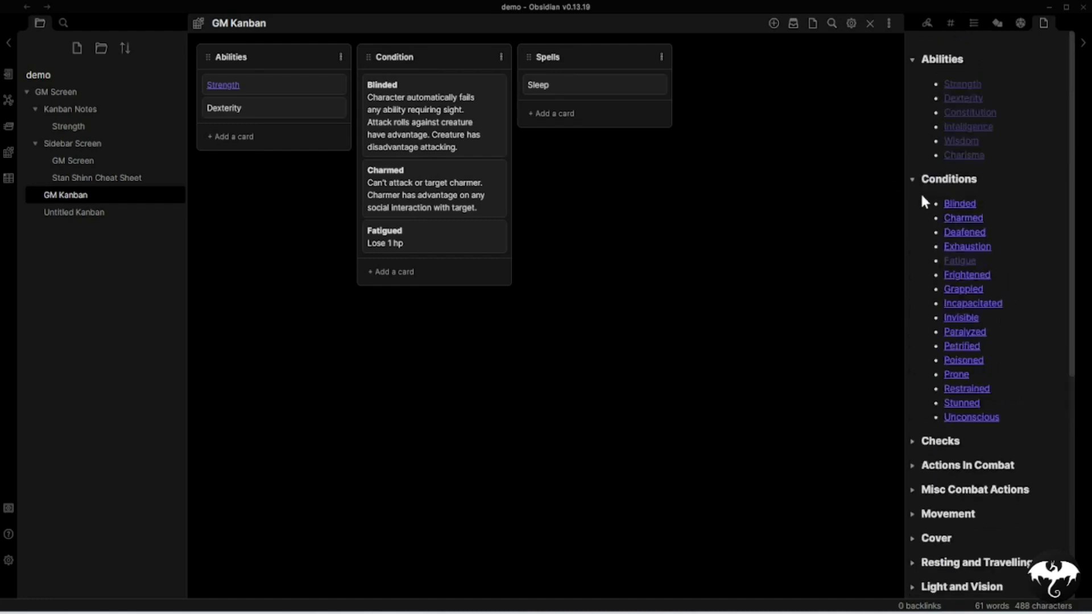
left_click(911, 179)
left_click(913, 59)
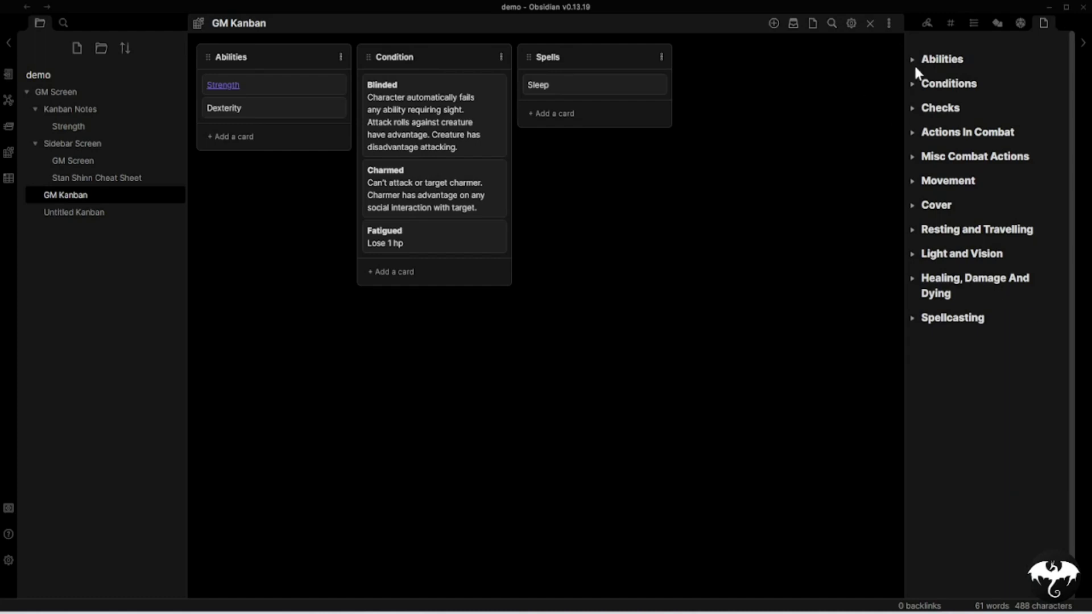
Unfold Conditions and preview its condition links.
left_click(912, 86)
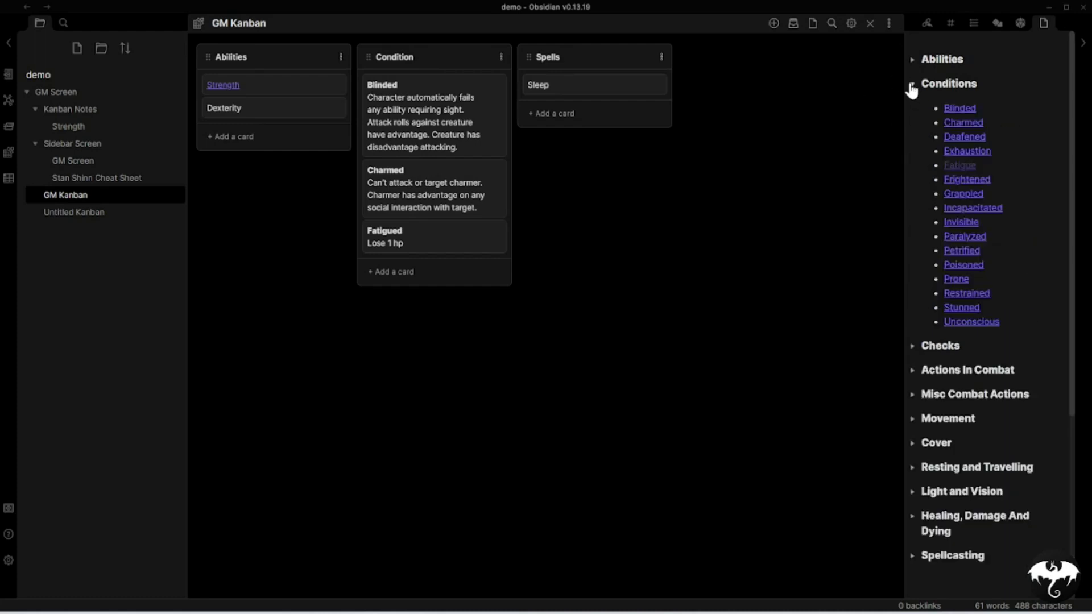
mouse_move(955, 111)
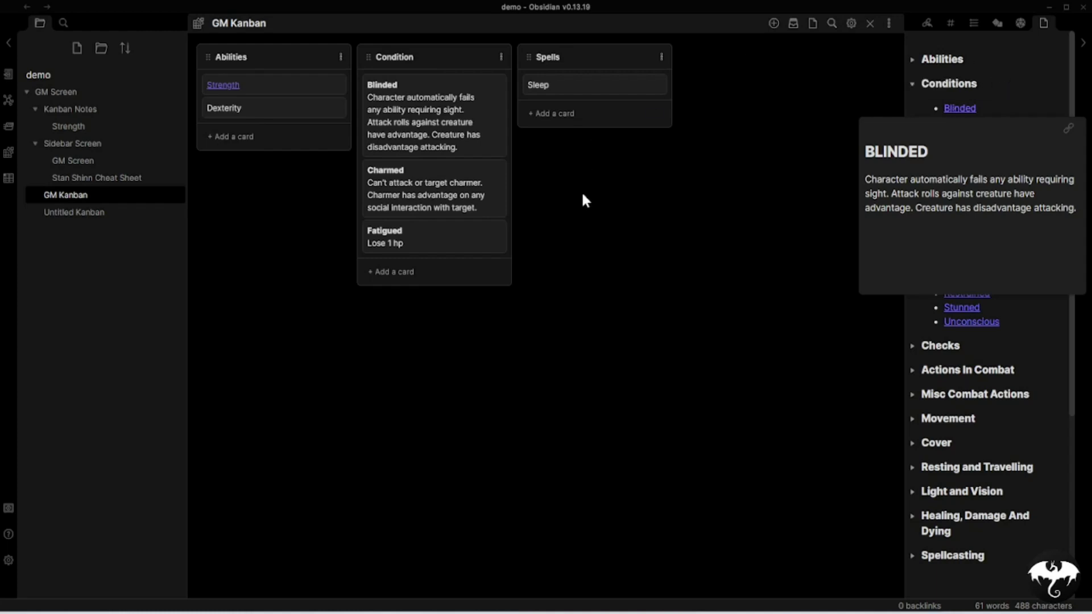
mouse_move(971, 140)
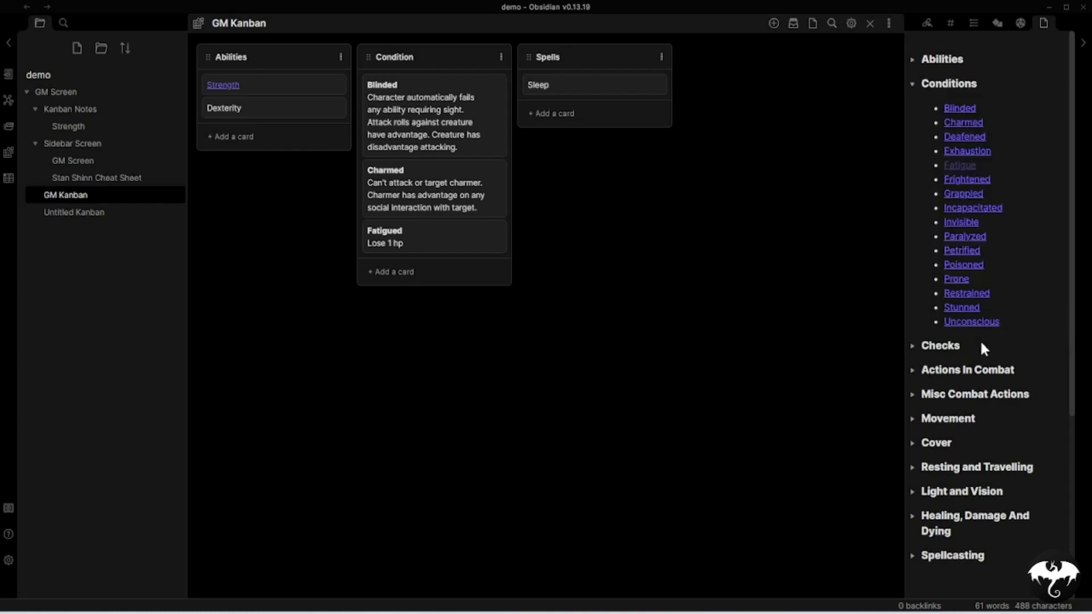
left_click(965, 152)
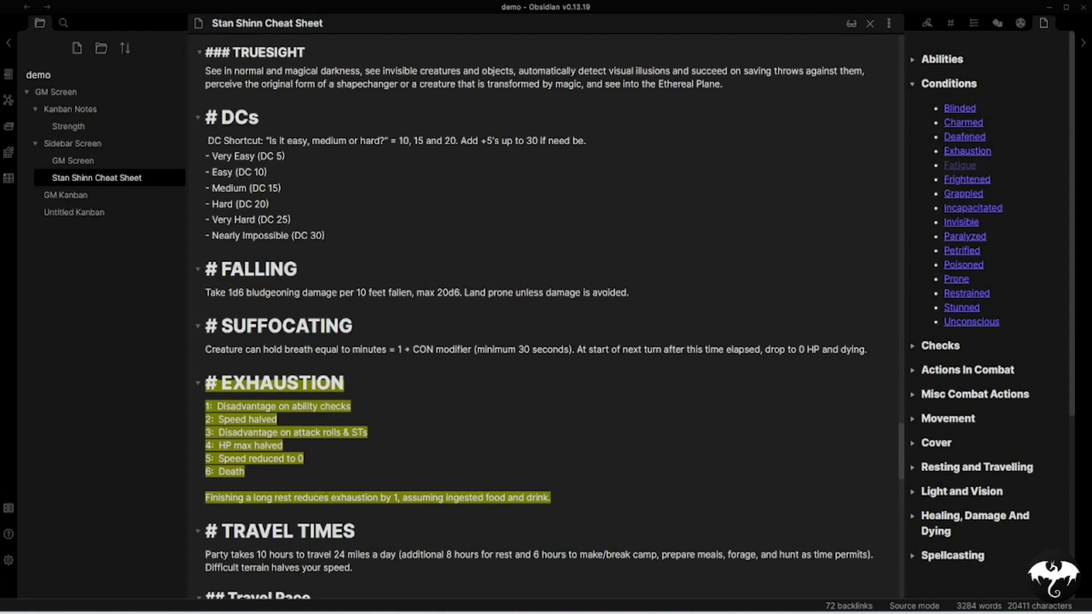
left_click(427, 430)
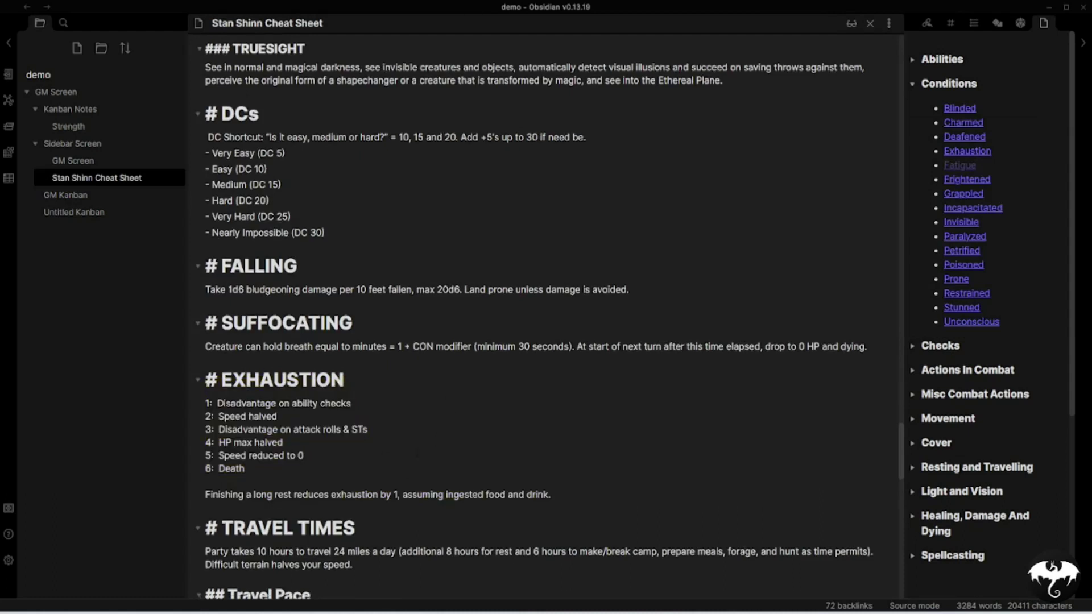
left_click(27, 7)
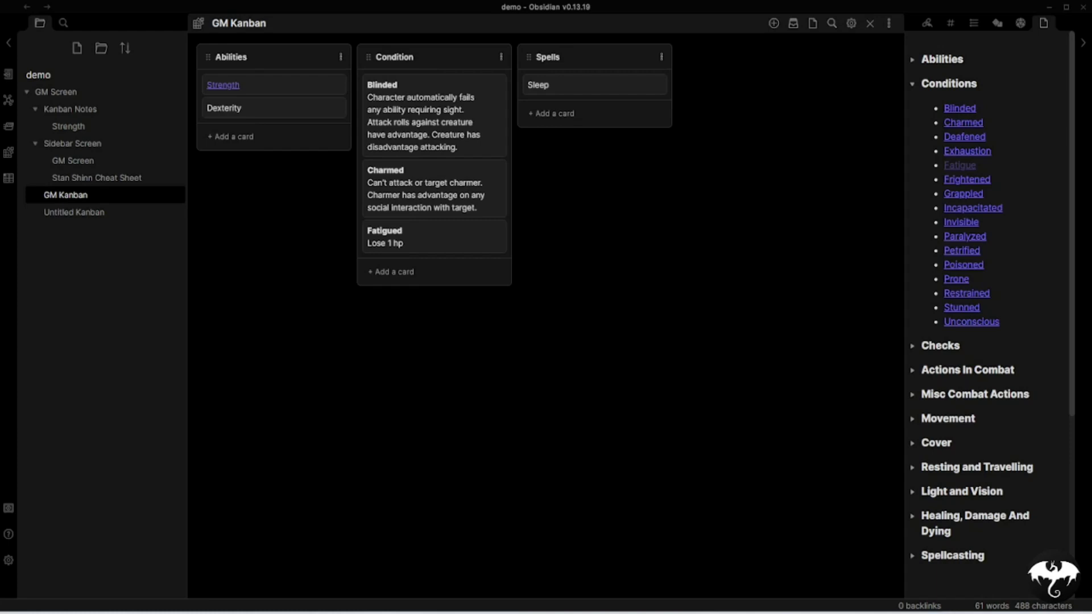
left_click(948, 23)
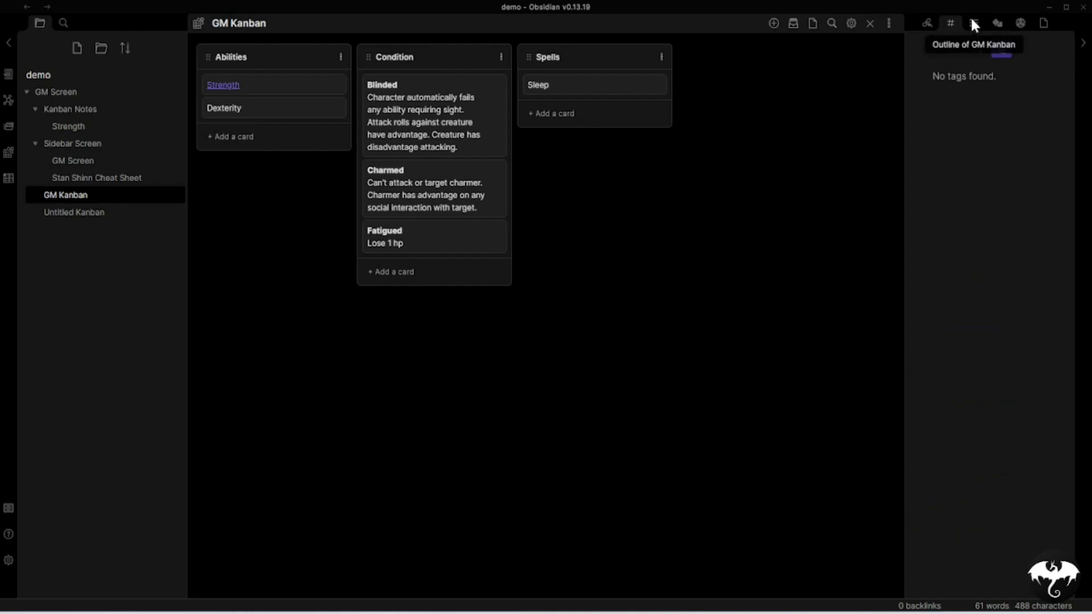
left_click(973, 24)
left_click(1043, 22)
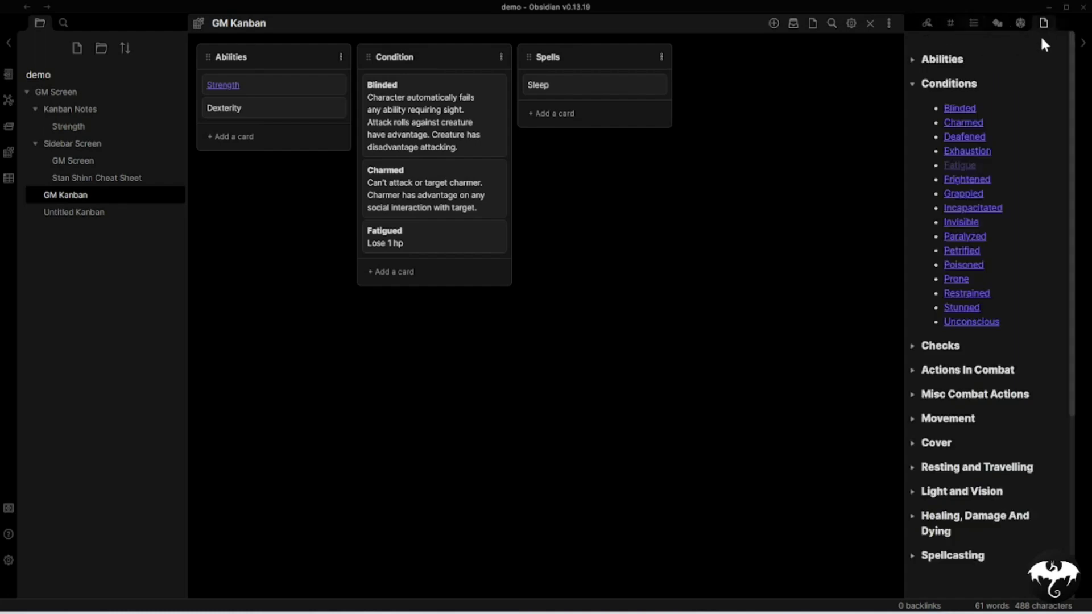